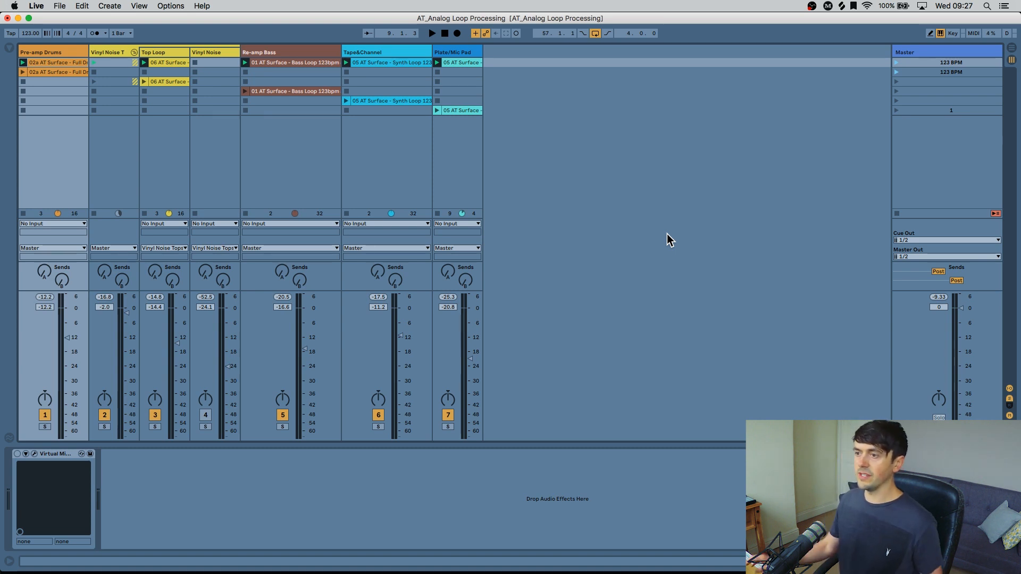
Step: Play all the processed loops together, then stop playback
click(746, 113)
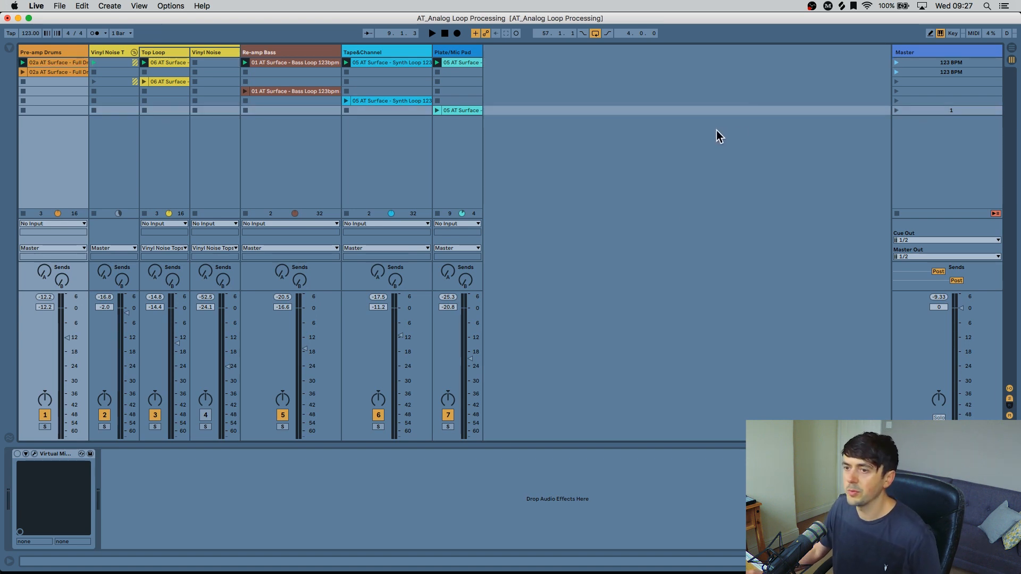
key(space)
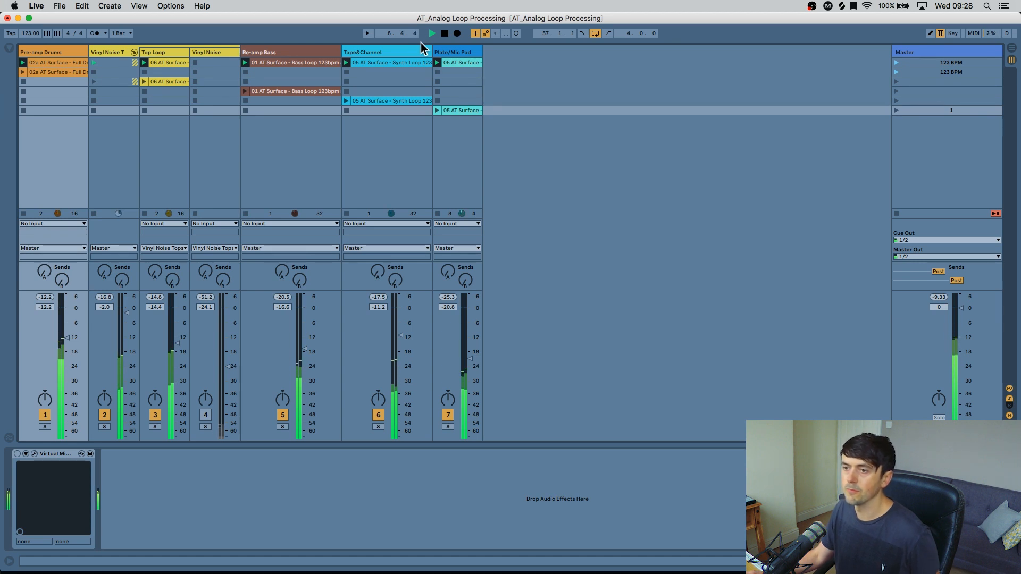
key(space)
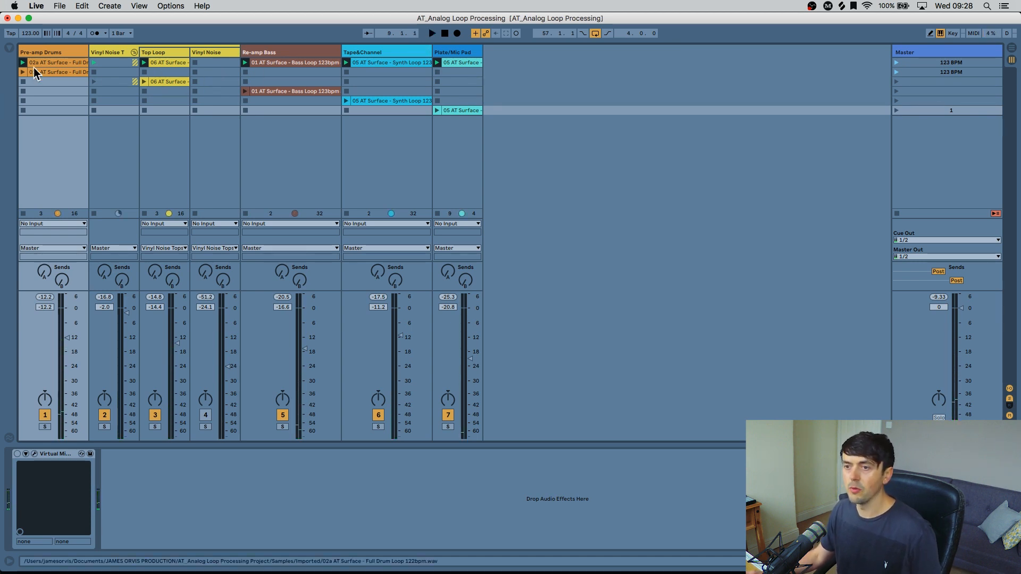
Step: Launch the second scene to audition the Pre-amp Drums loop on its own, then stop playback
click(46, 52)
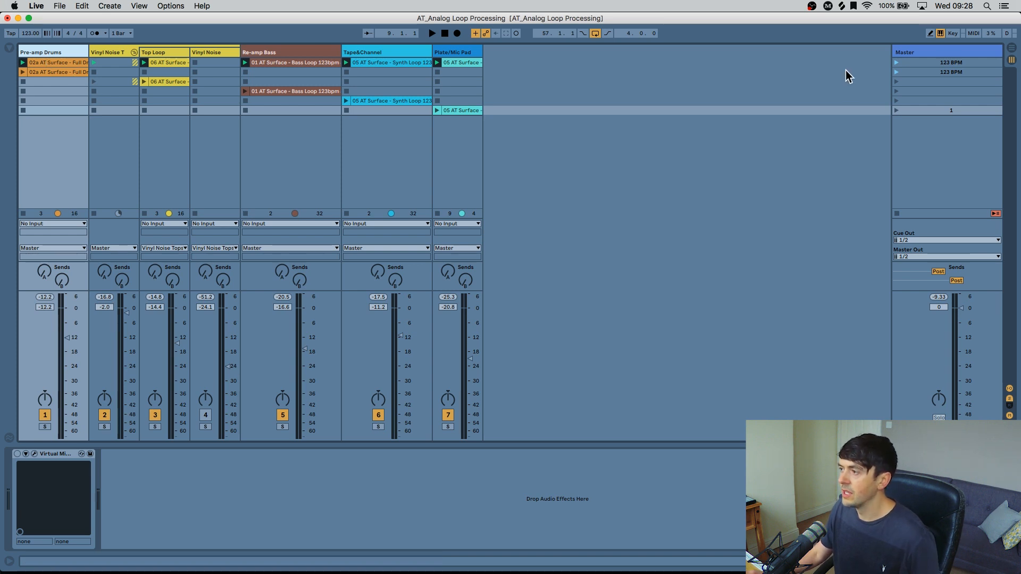
click(898, 72)
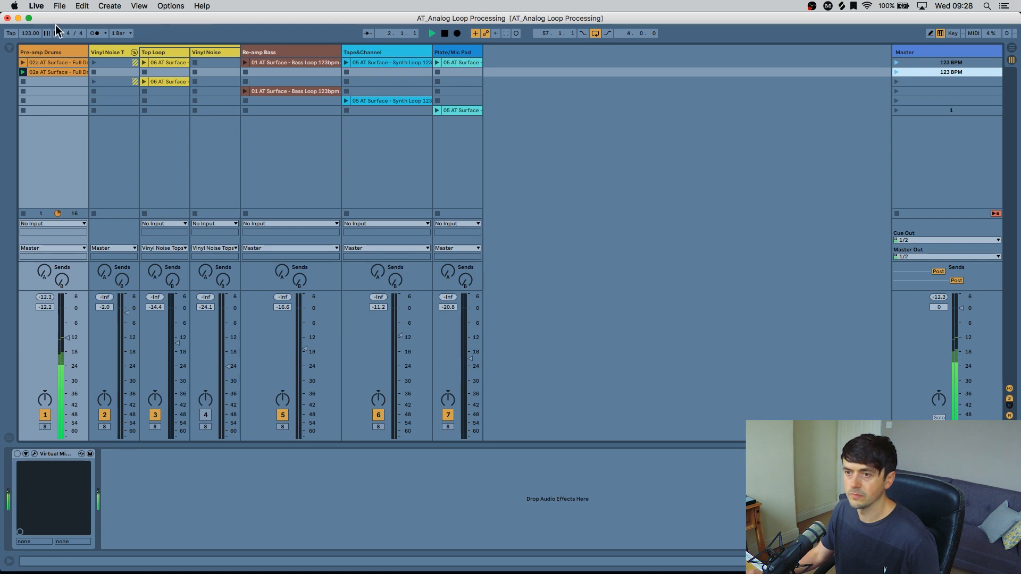
click(40, 53)
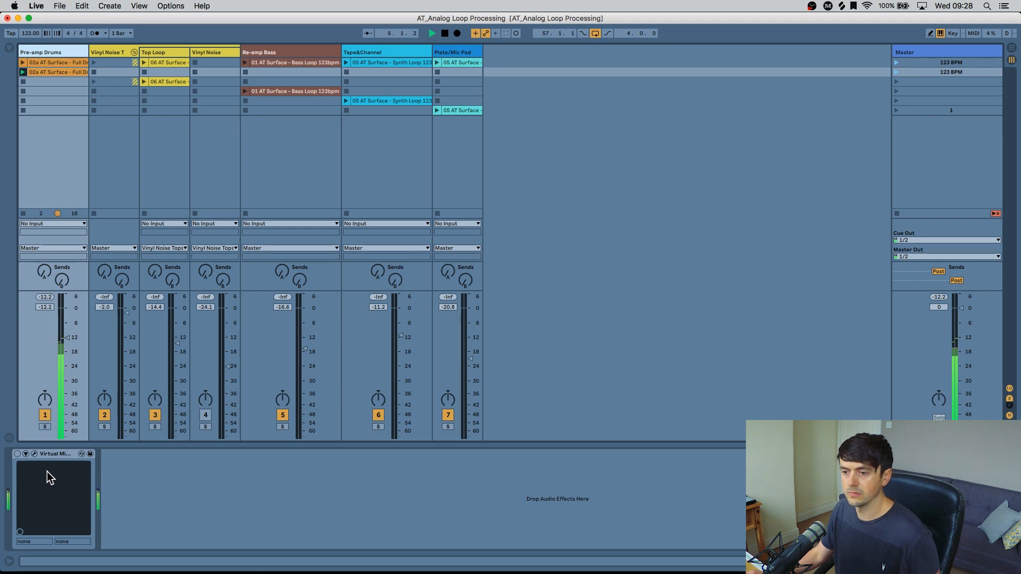
key(space)
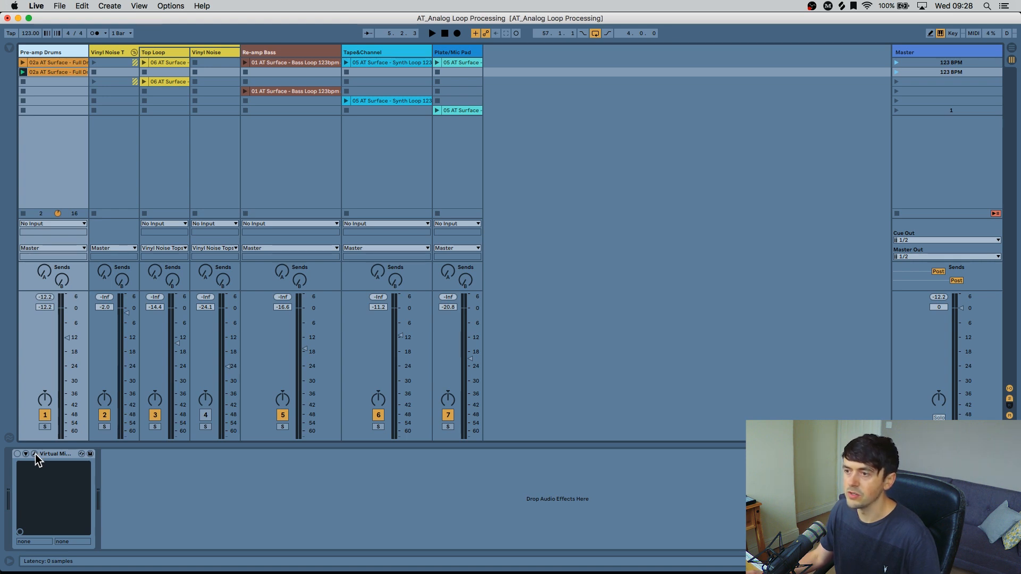
Step: Enable the Virtual Mix Rack on Pre-amp Drums, list its preamp modules and adjust the London preamp's saturation
click(35, 454)
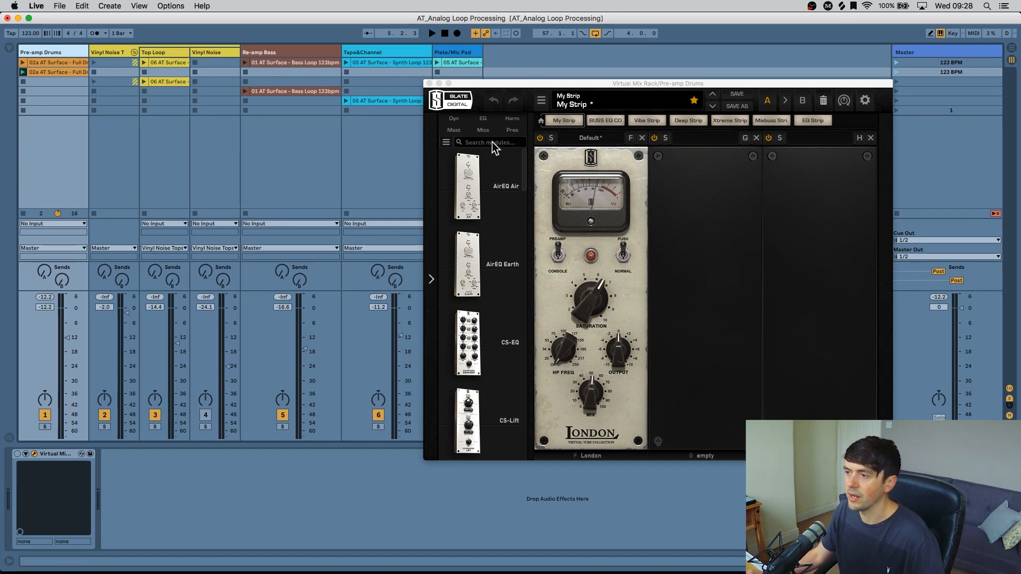
click(512, 130)
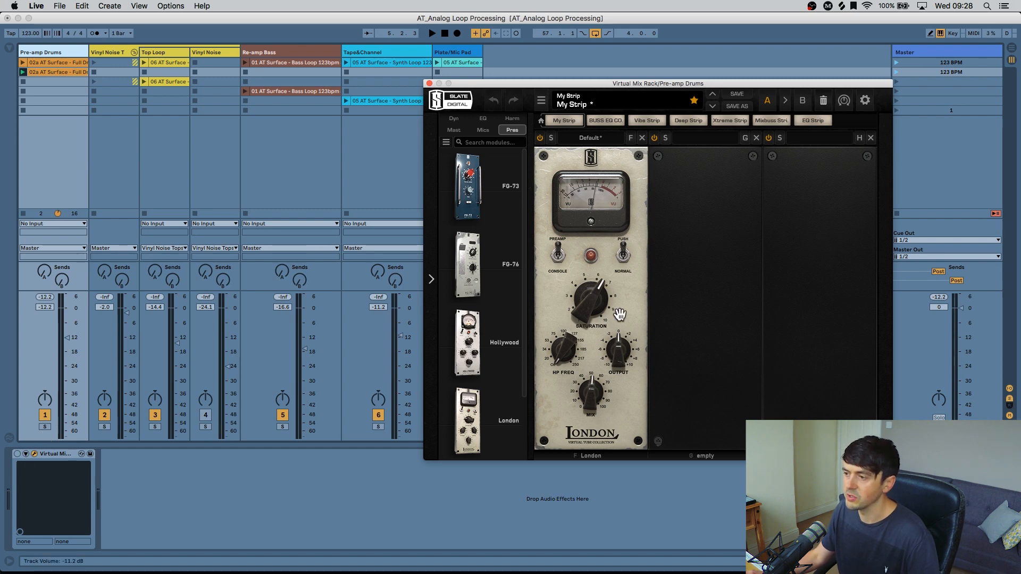
click(17, 454)
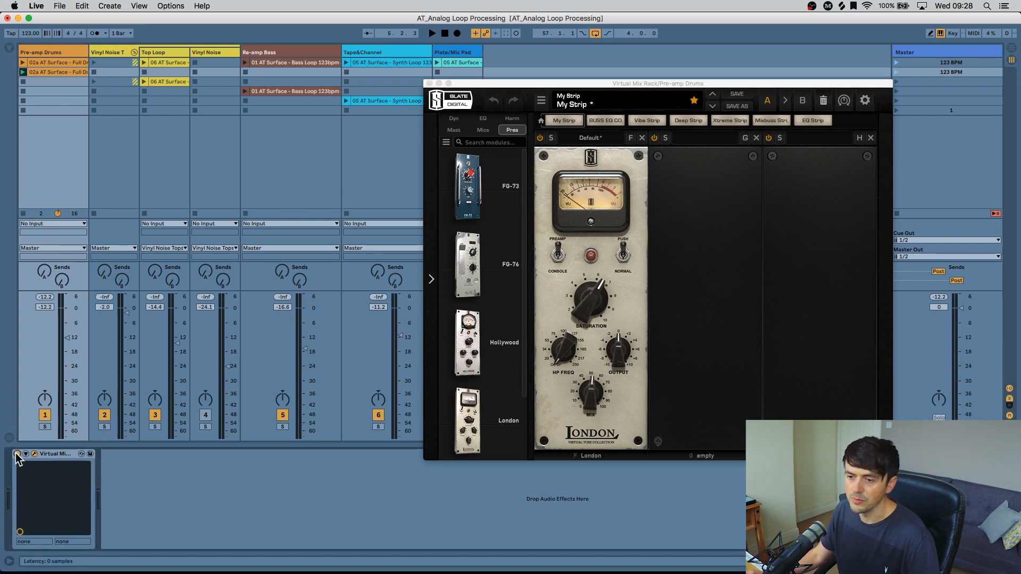
click(616, 276)
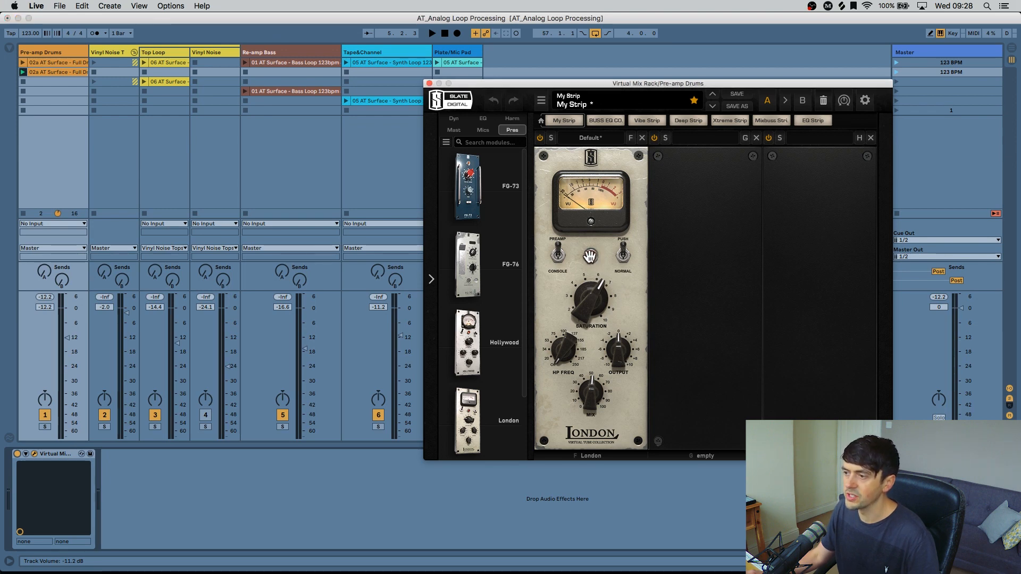
drag(595, 304, 592, 255)
Step: Compare the drum loop with the Virtual Mix Rack bypassed and enabled during playback, and close the plug-in window
key(space)
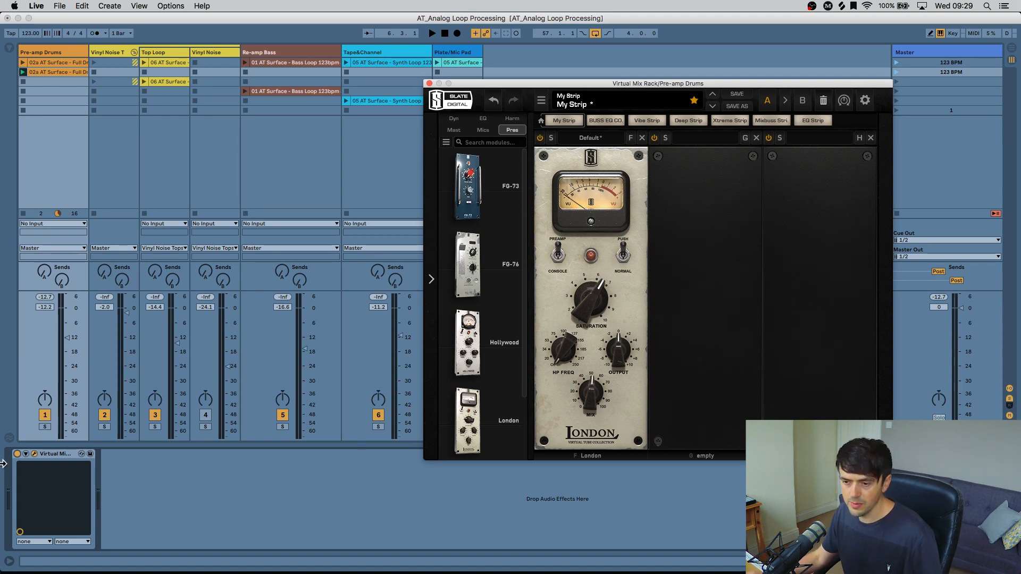
key(space)
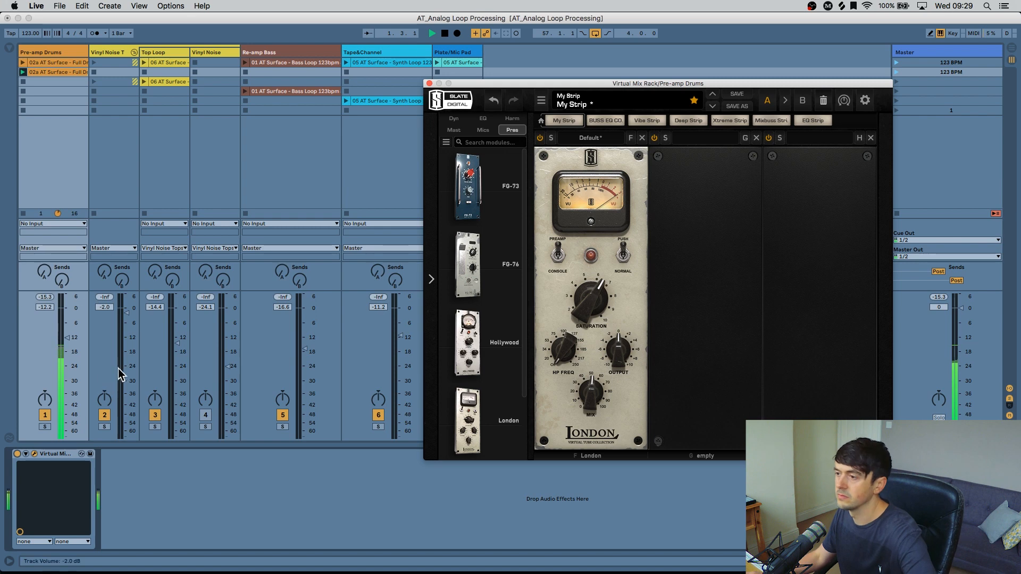
click(18, 454)
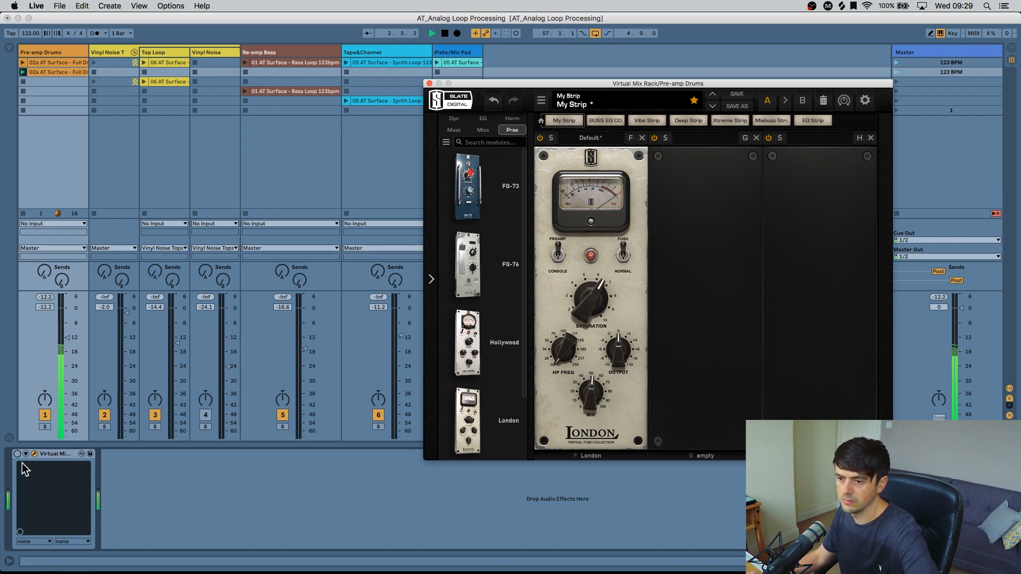
click(17, 454)
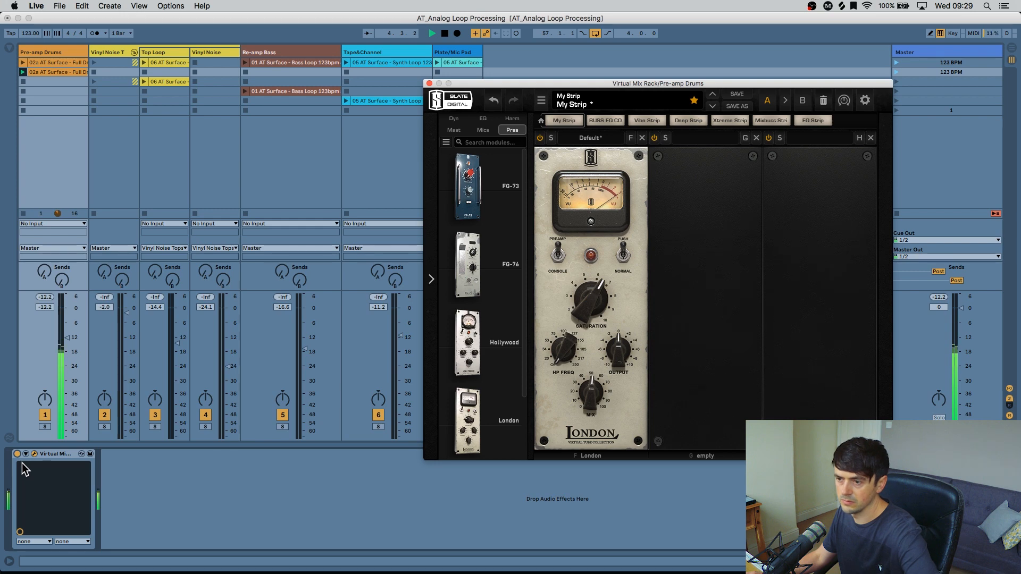
click(428, 84)
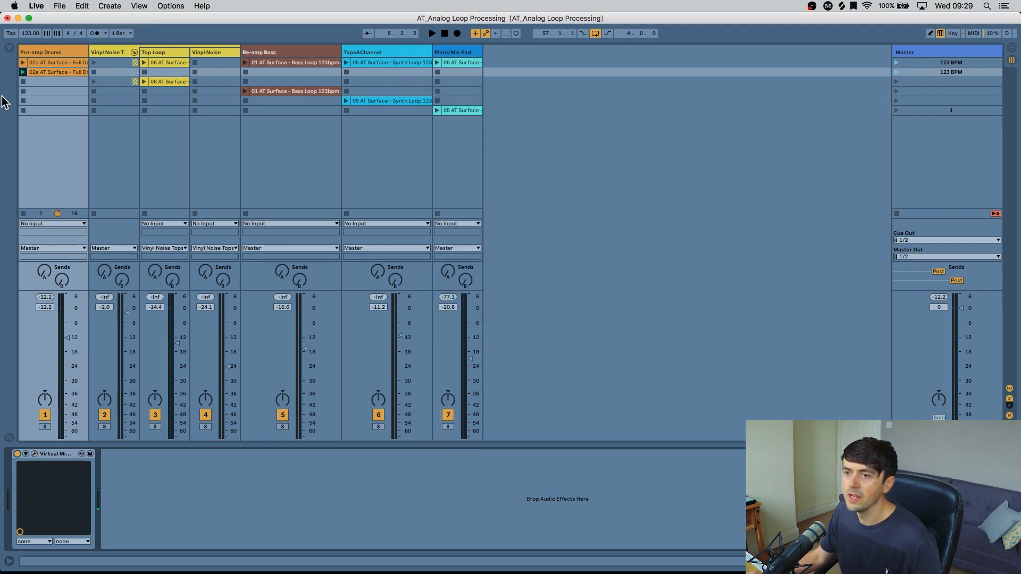
Step: Audition the drum scene and the third scene's Top Loop, and show the Vinyl Noise track's device chain
click(71, 51)
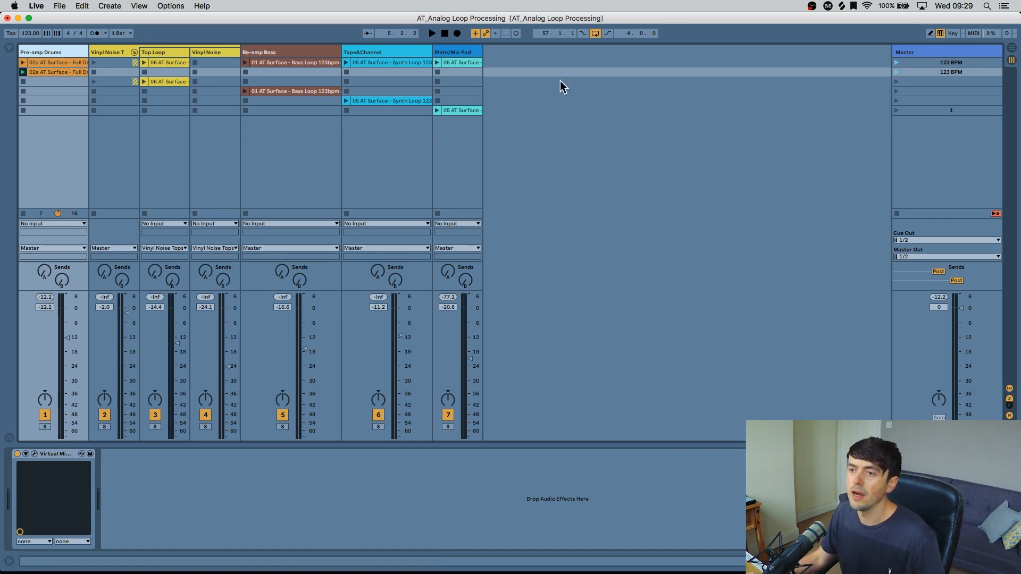
click(160, 53)
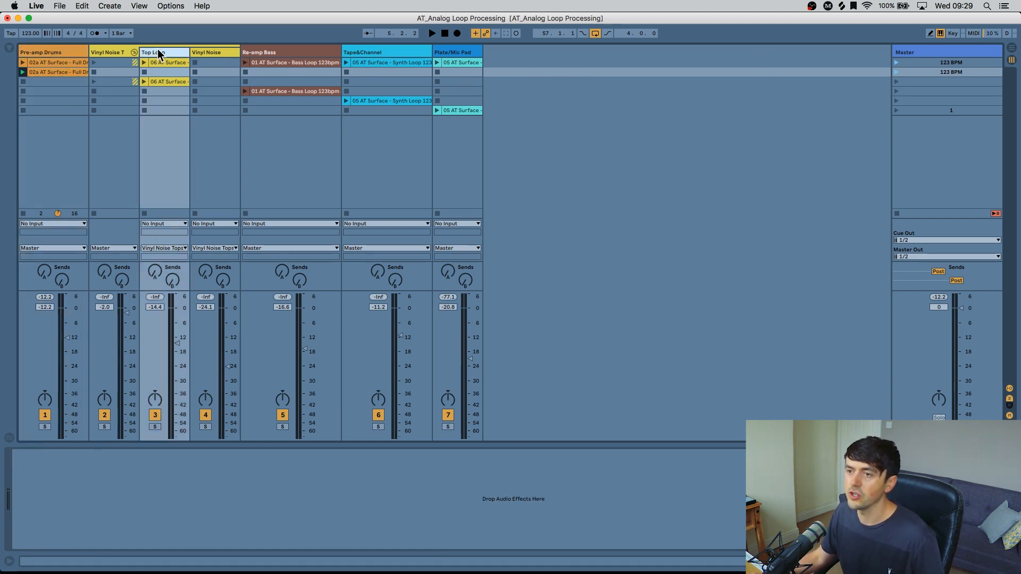
click(895, 73)
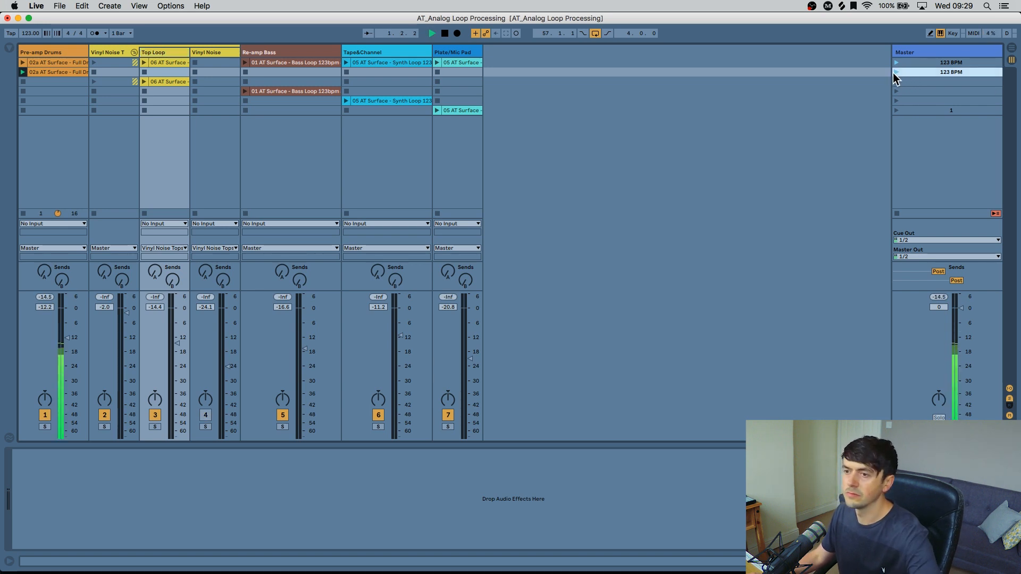
click(898, 81)
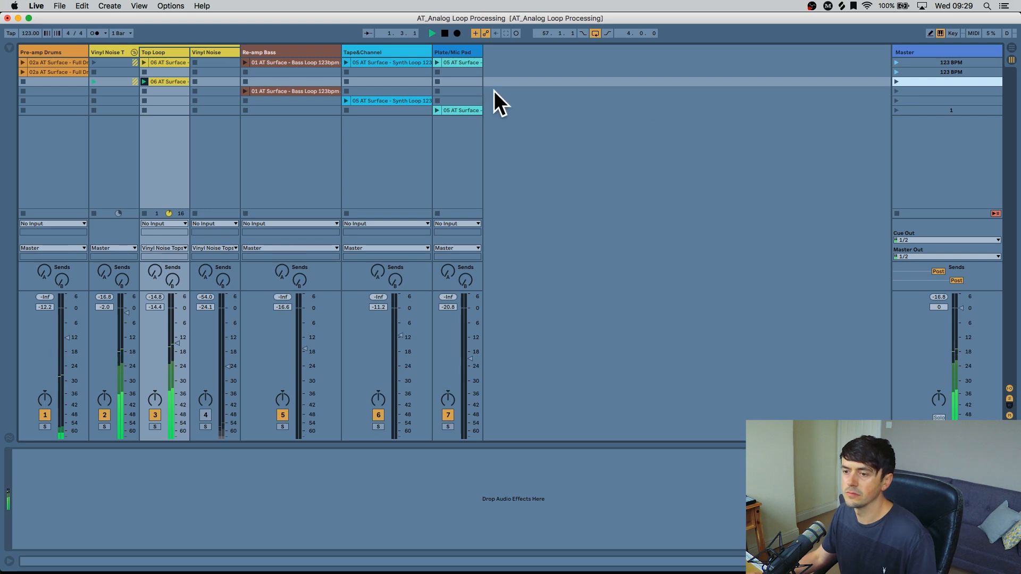
click(170, 52)
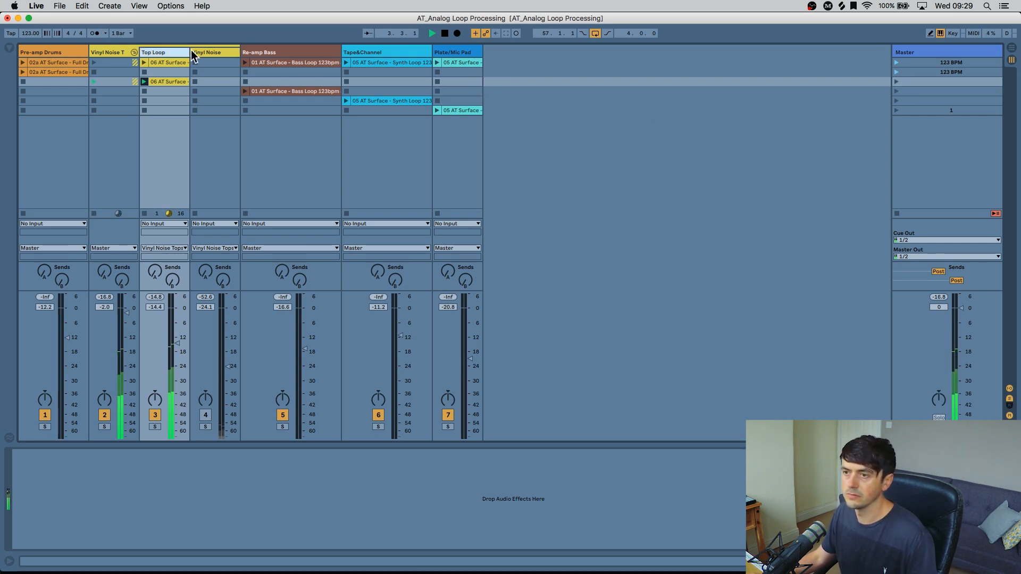
click(193, 51)
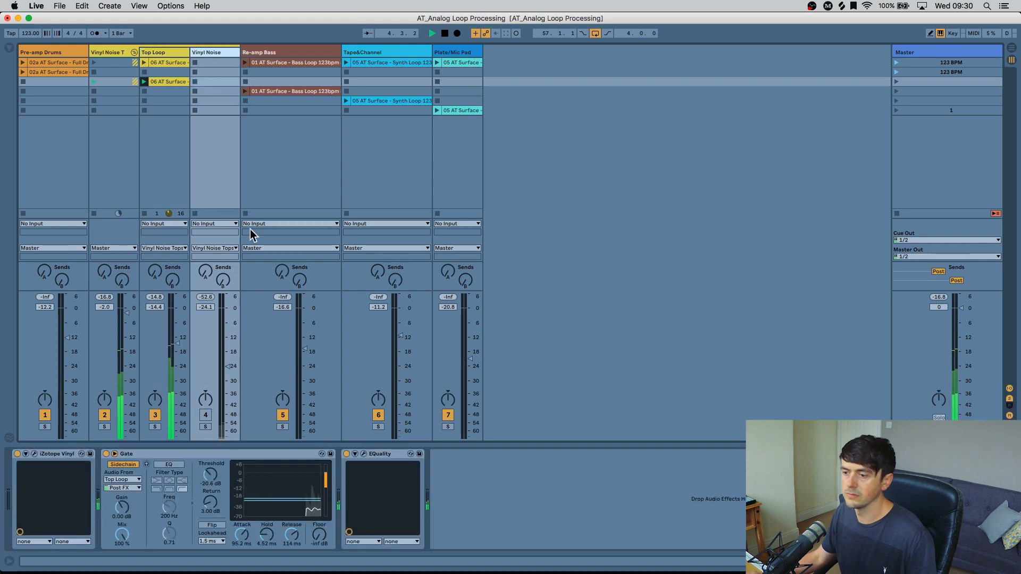
key(space)
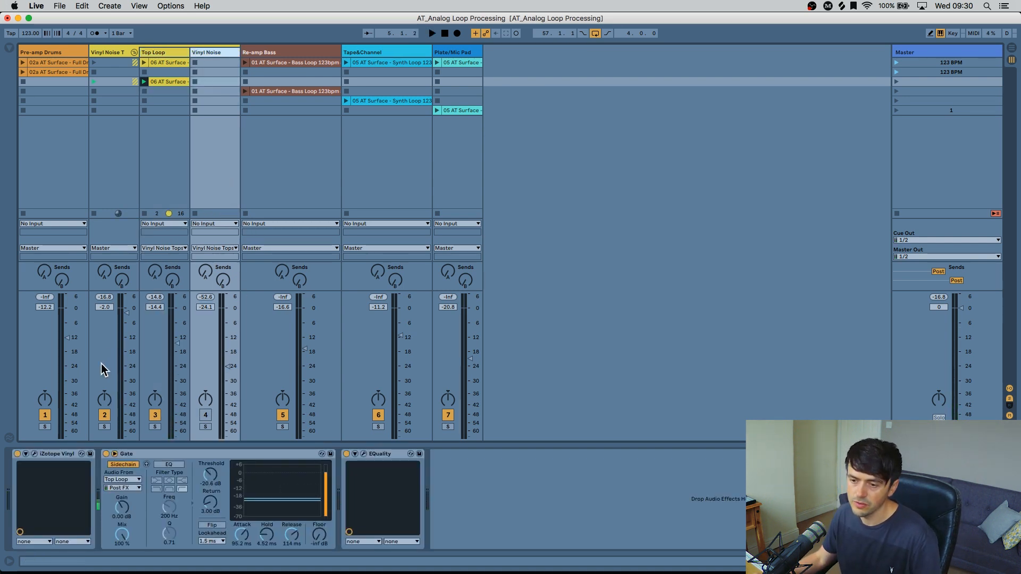
Step: Open iZotope Vinyl on the Vinyl Noise track, solo the track and play the noise with the Gate switched off
click(33, 454)
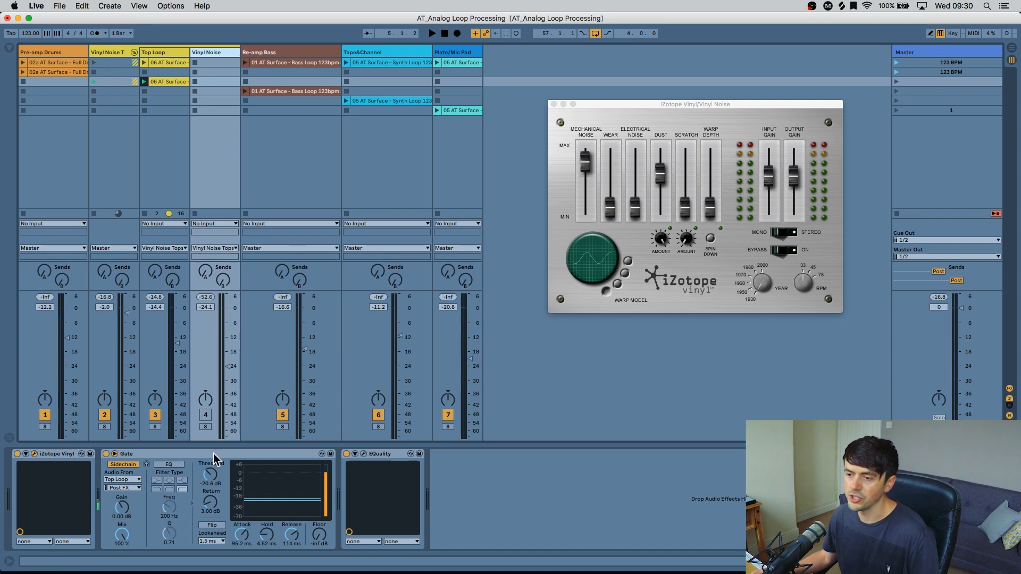
click(205, 427)
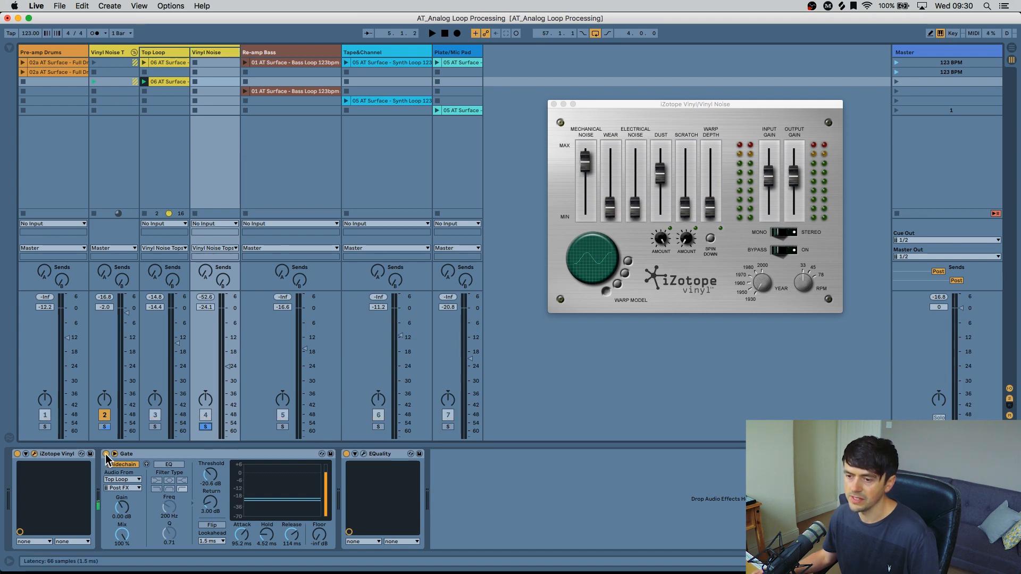
click(105, 454)
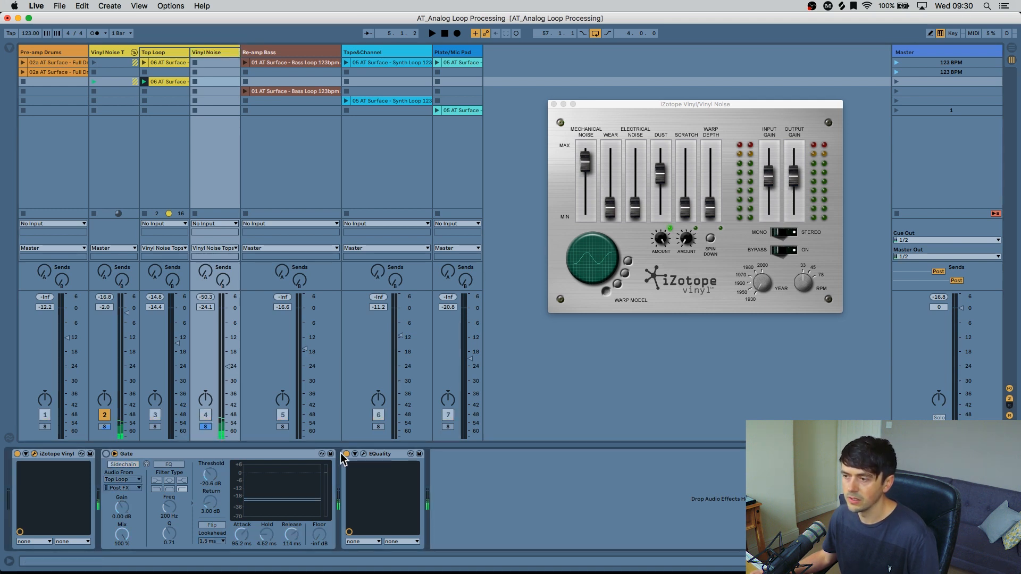
drag(238, 374, 238, 319)
key(super+z)
key(space)
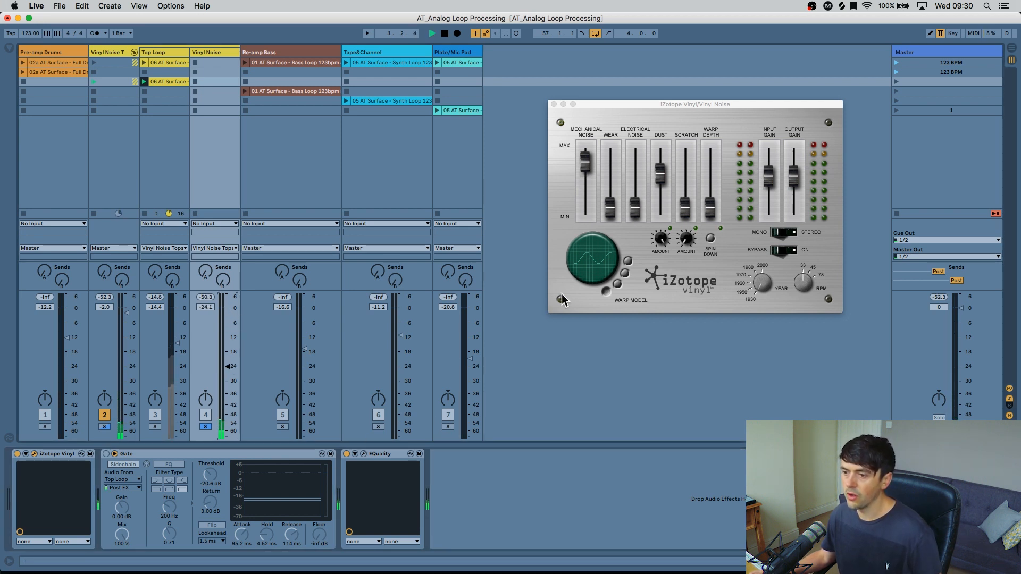
Step: Switch the sidechained Gate on the Vinyl Noise track back on and play the gated noise from the start
click(118, 464)
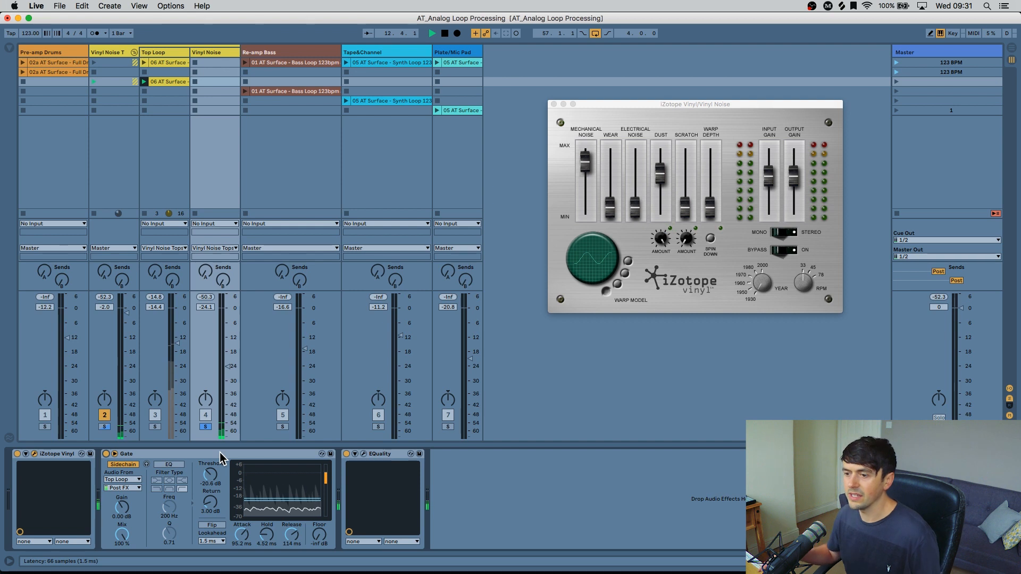
key(space)
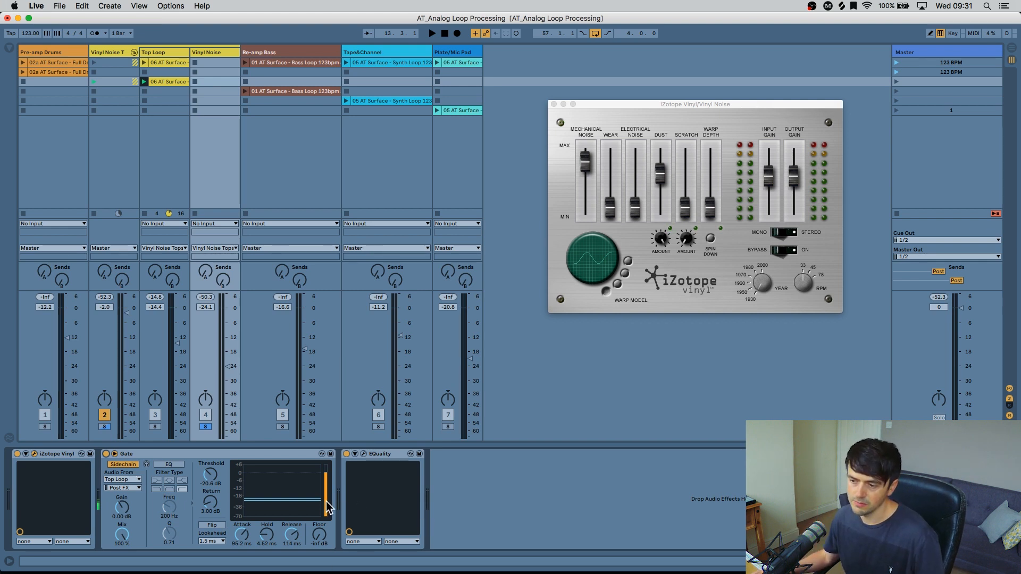
key(space)
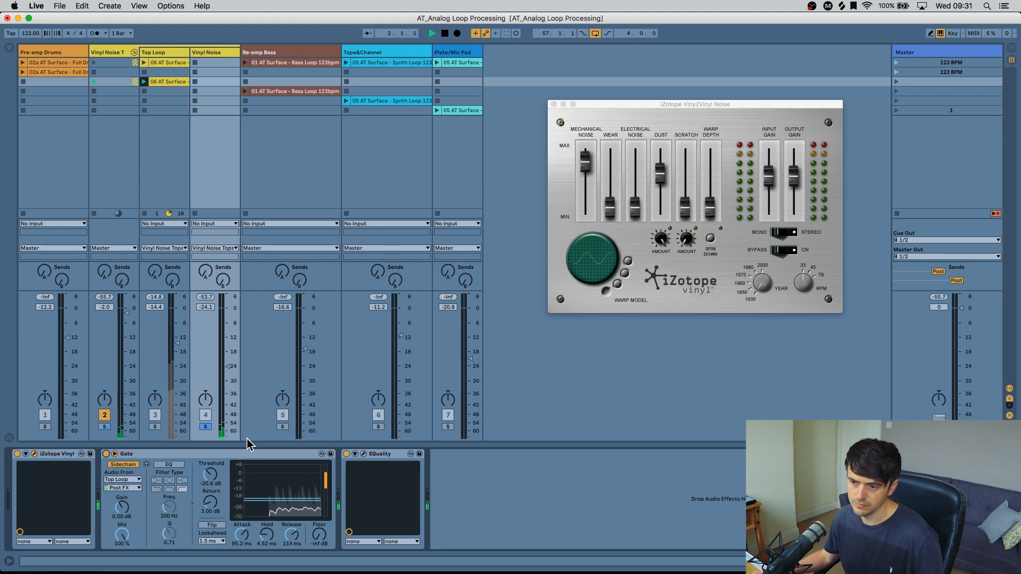
Step: Try the Vinyl Noise track volume at -0.8 dB during playback and undo the change
drag(227, 367, 227, 309)
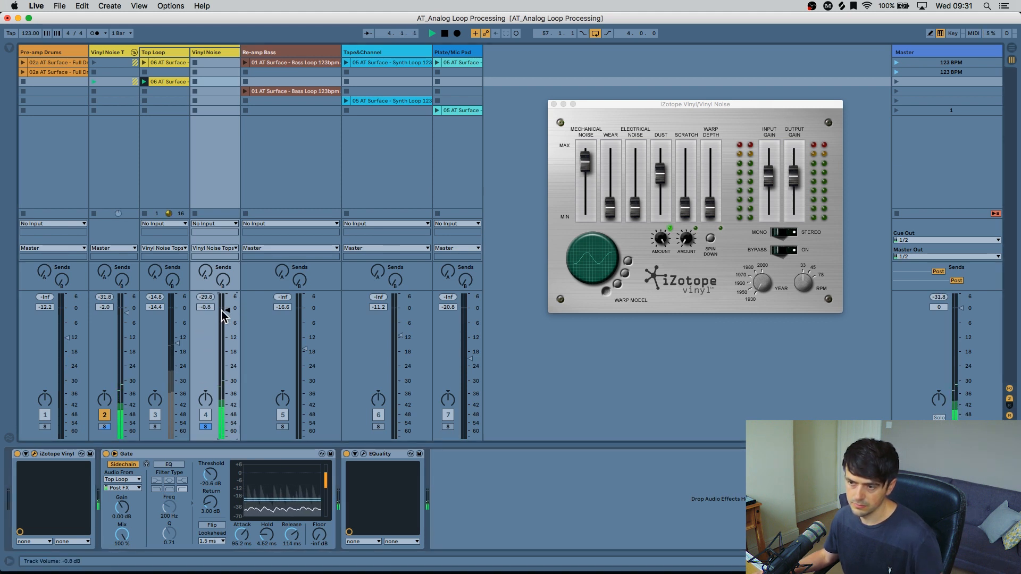
key(space)
key(super+z)
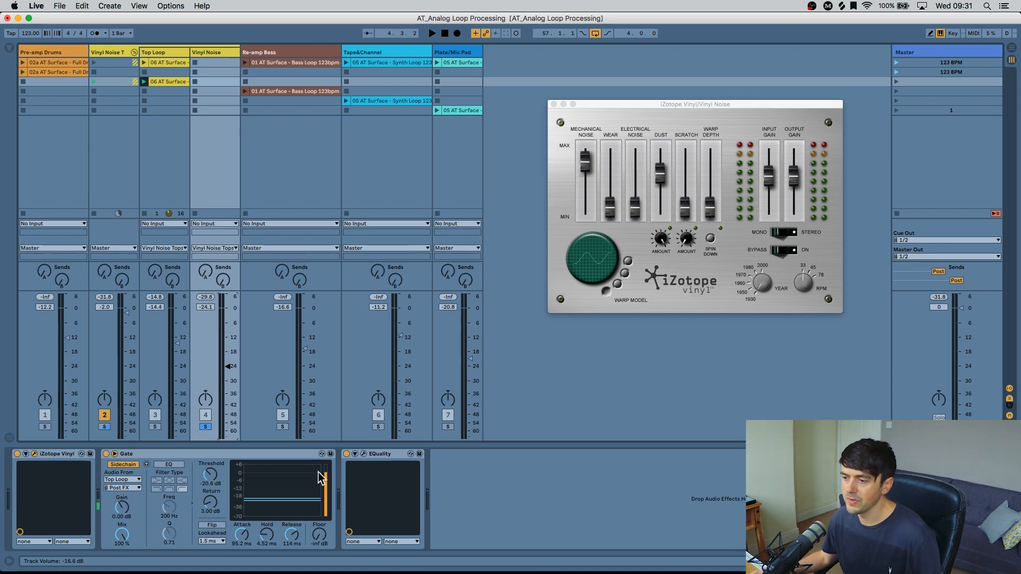
Step: Open EQuality on the Vinyl Noise track, reposition its window and set the track volume to -2.0 dB
click(364, 454)
click(364, 456)
click(364, 456)
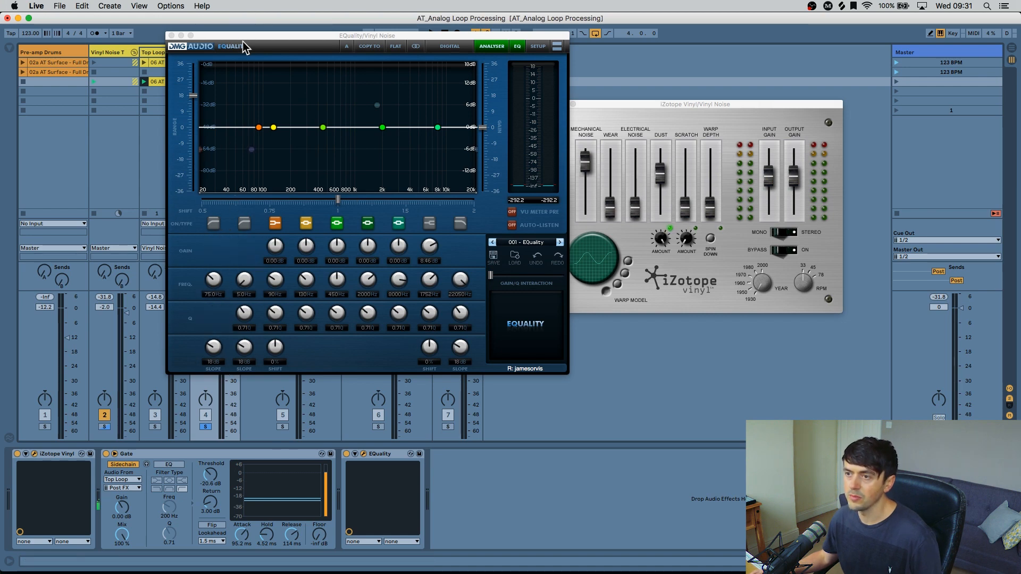
drag(240, 40, 439, 52)
key(space)
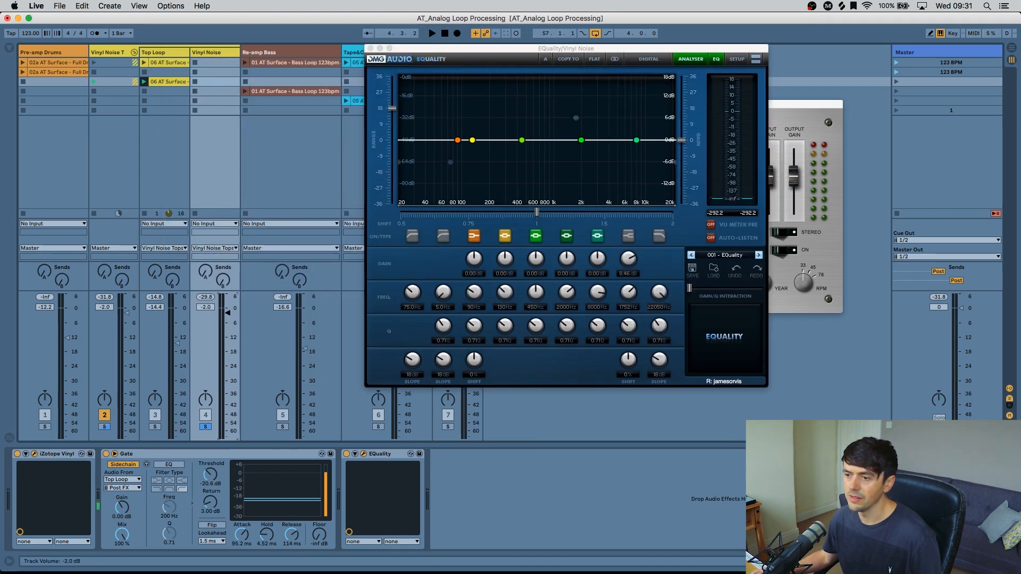
Step: Enable EQuality's low-cut filter at about 181 Hz with a 12 dB slope
click(417, 234)
drag(412, 292, 414, 293)
mouse_move(413, 358)
mouse_down()
mouse_move(413, 368)
mouse_move(413, 357)
mouse_up()
drag(413, 292, 413, 286)
Step: Enable EQuality's high shelf at about 1391 Hz and set its gain to about 3.78 dB while playing the noise
click(628, 236)
drag(626, 261, 627, 302)
key(space)
mouse_move(629, 260)
mouse_down()
mouse_move(630, 249)
mouse_move(630, 259)
mouse_up()
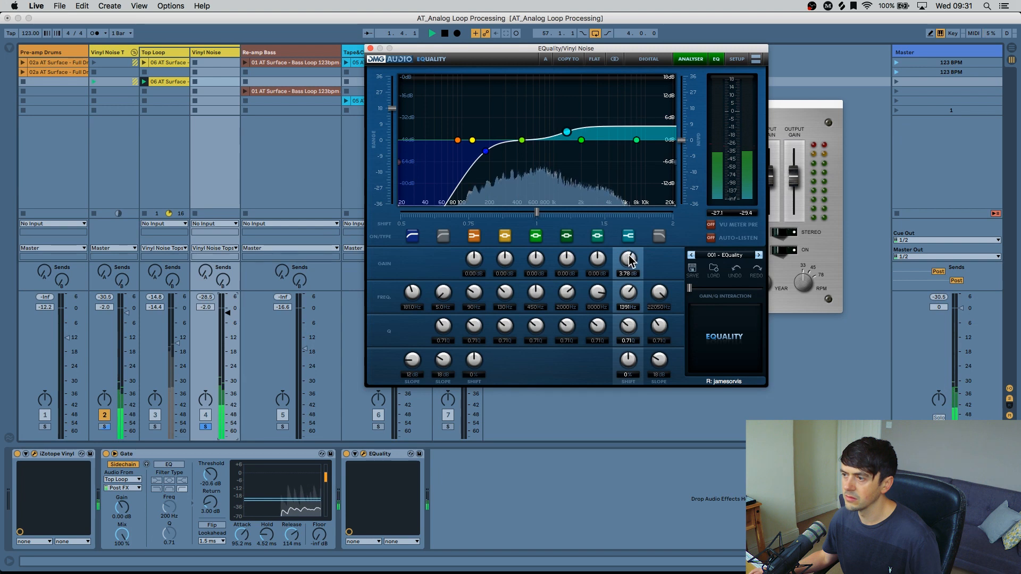
Step: Close the EQuality window and solo Top Loop with the Vinyl Noise track volume pulled down to -inf
click(370, 48)
drag(236, 319, 234, 409)
click(155, 426)
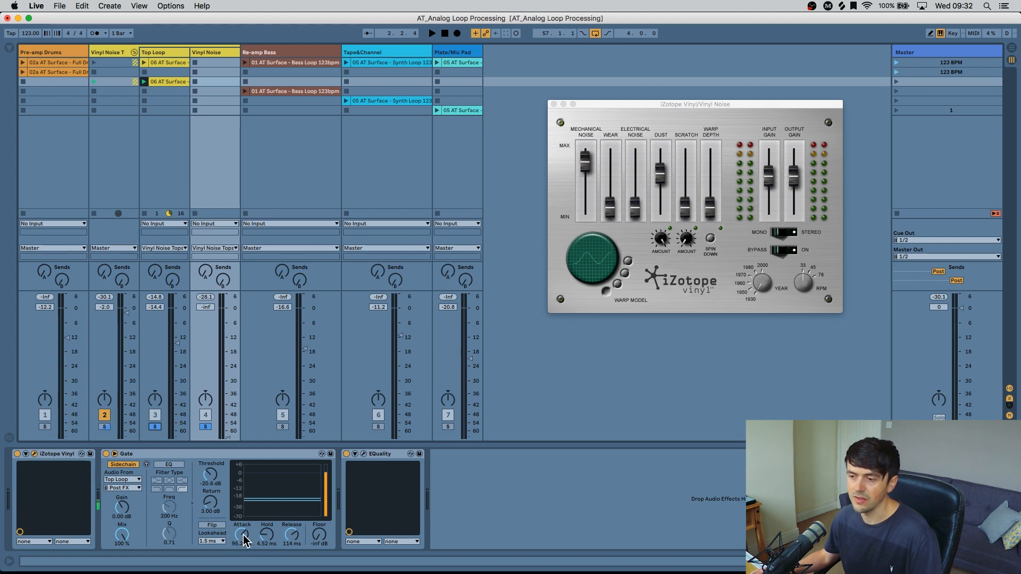
Step: Set the Vinyl Noise track volume to -8.5 dB and adjust Gate's attack to 94.1 ms while auditioning the noise
drag(227, 337, 227, 329)
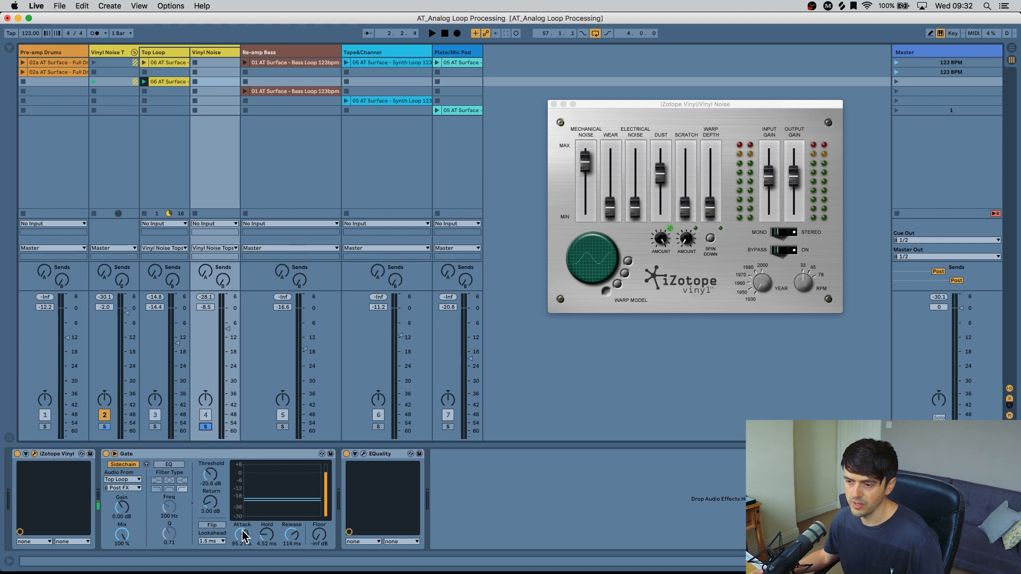
drag(243, 531, 243, 568)
key(space)
drag(242, 534, 242, 497)
key(space)
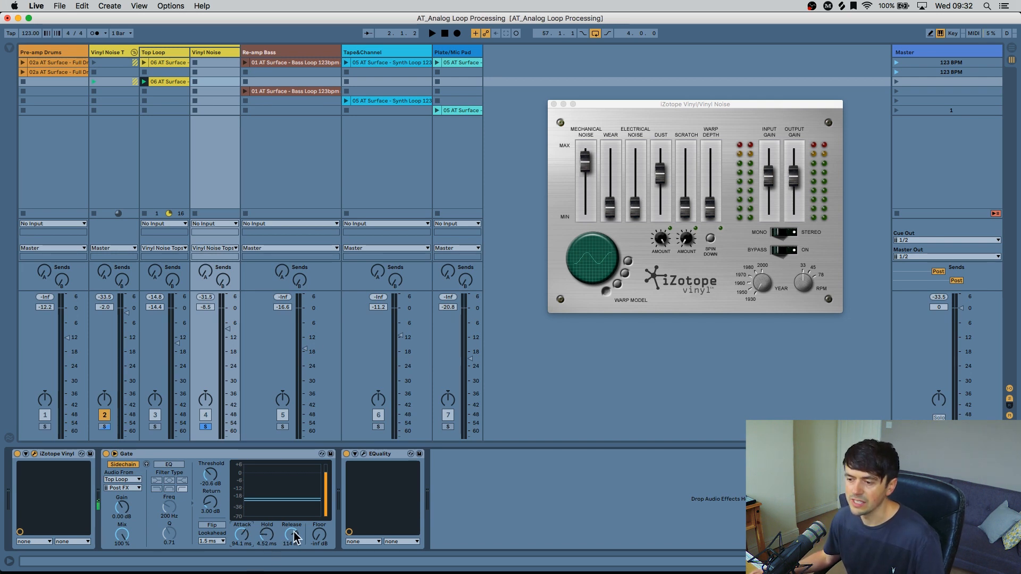
Step: Raise the Vinyl Noise track volume to 1.0 dB and try Gate's release control during playback
drag(228, 329, 227, 306)
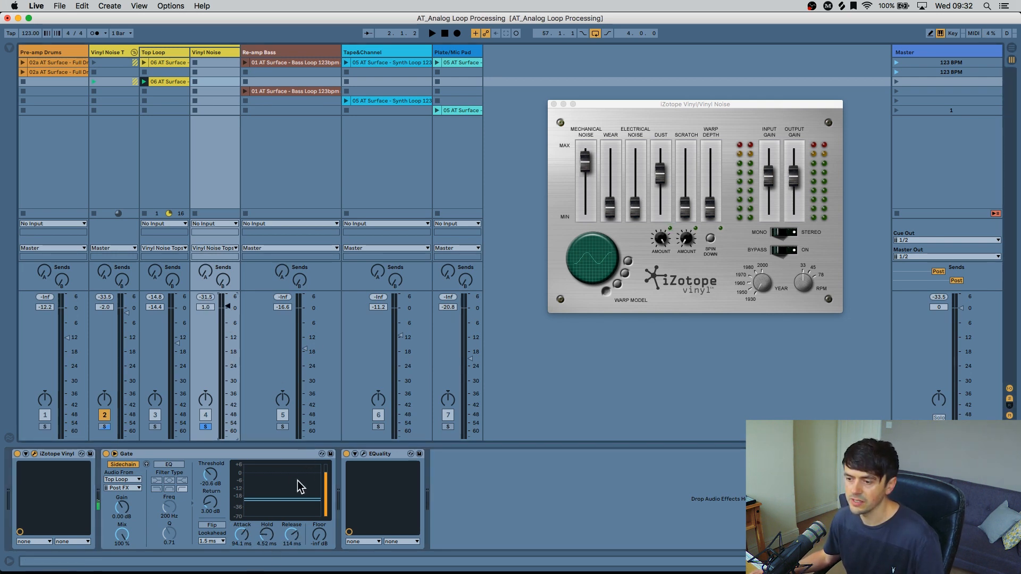
key(space)
mouse_move(295, 534)
mouse_down()
mouse_move(295, 566)
mouse_move(295, 525)
mouse_move(299, 537)
mouse_up()
key(space)
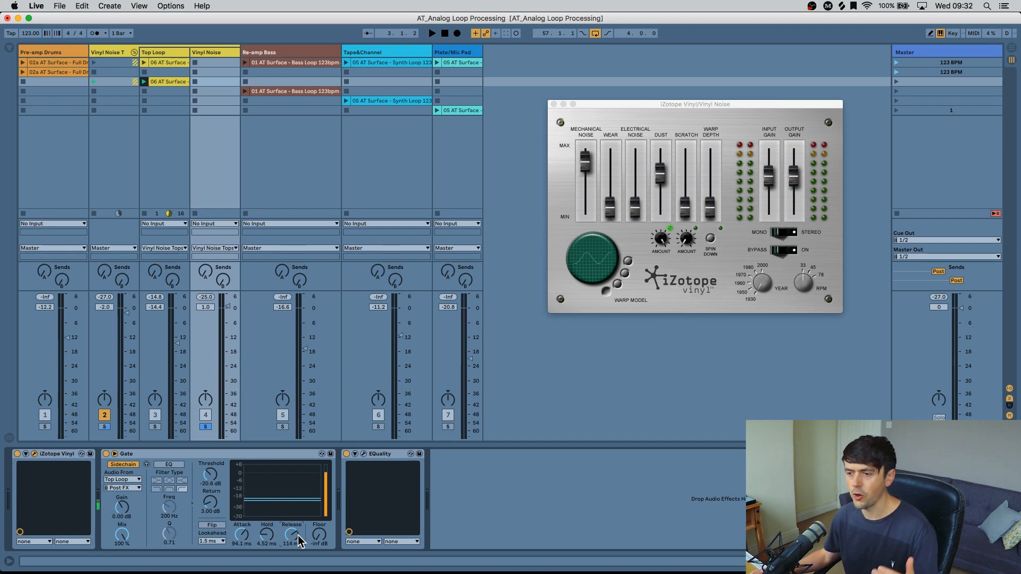
Step: Blend the Vinyl Noise under the soloed Top Loop during playback, setting the noise track volume to -27.8 dB
drag(230, 353, 230, 379)
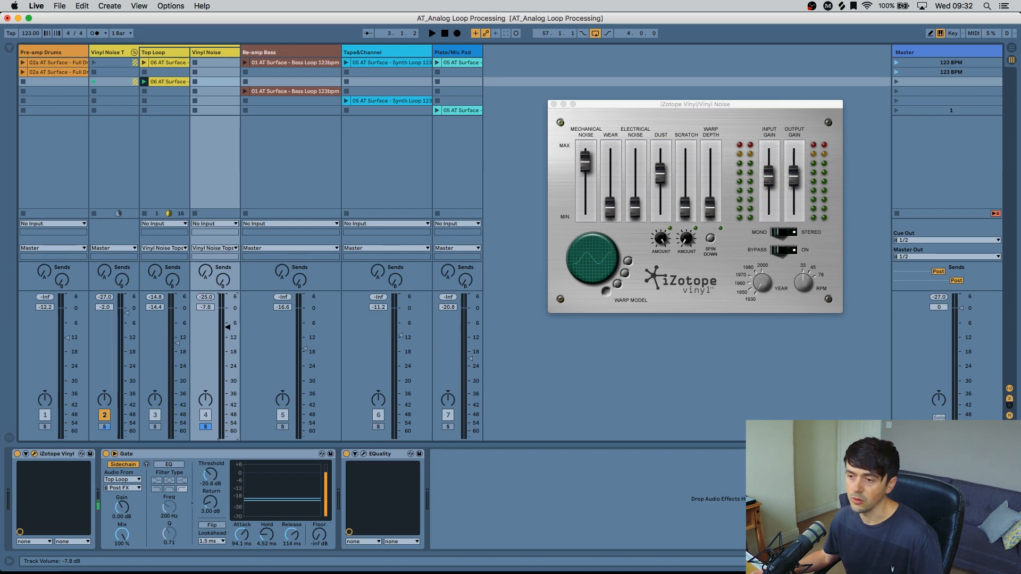
mouse_move(227, 381)
mouse_down()
mouse_move(225, 396)
mouse_move(227, 374)
mouse_up()
key(space)
drag(228, 437, 228, 375)
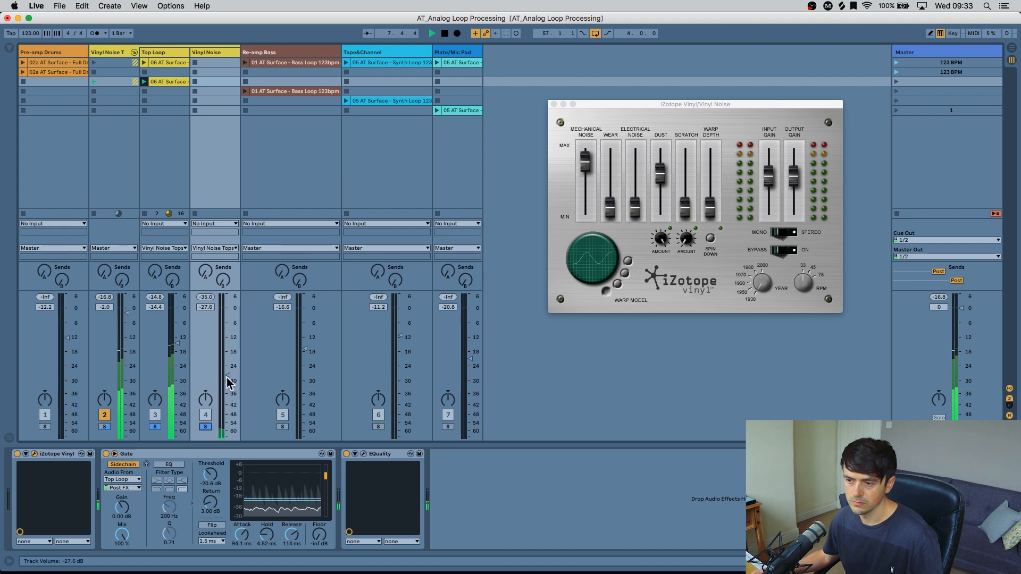
key(space)
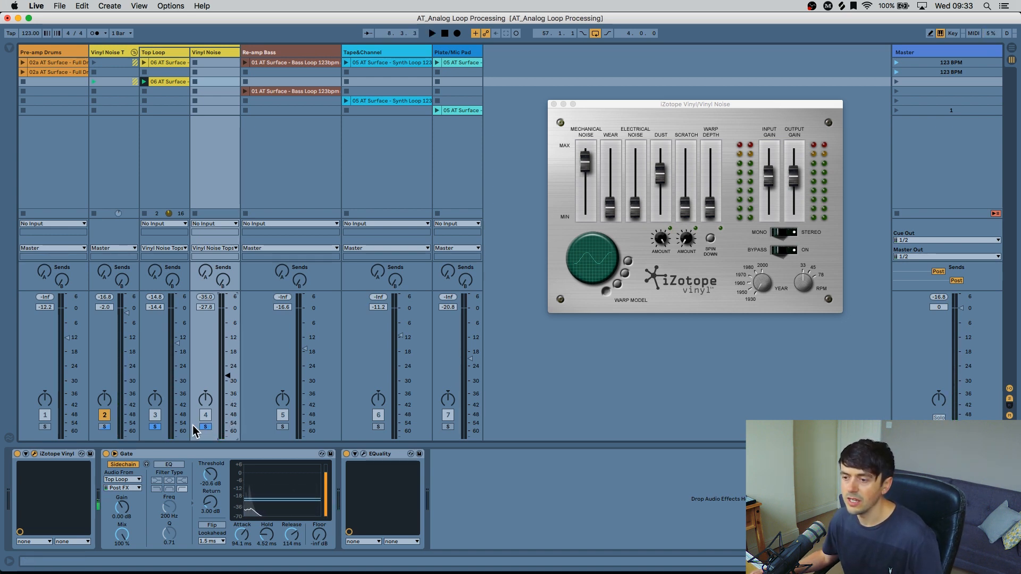
Step: Clear the solos on the vinyl tracks, close iZotope Vinyl and deactivate the Vinyl Noise track
click(205, 426)
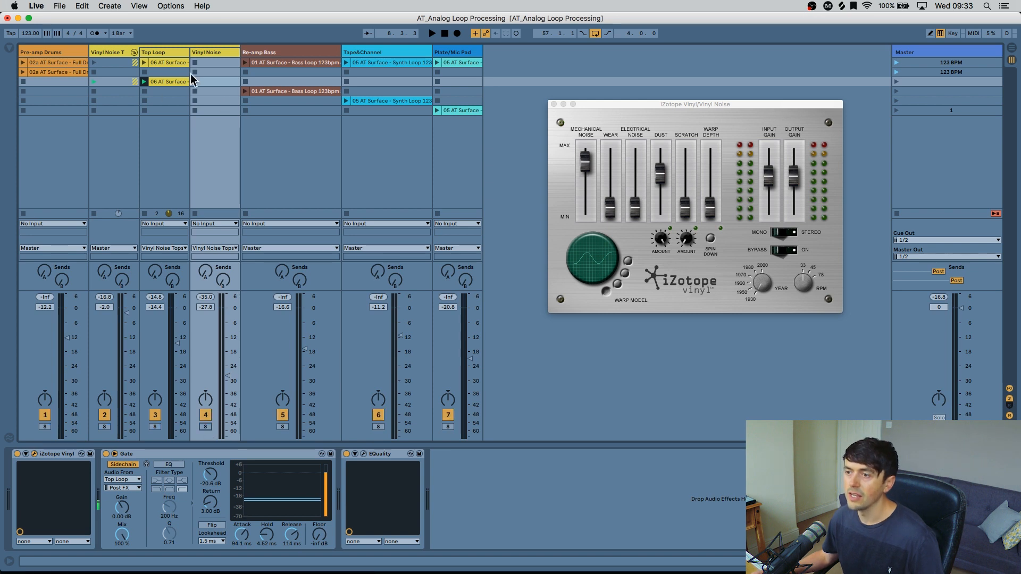
click(554, 104)
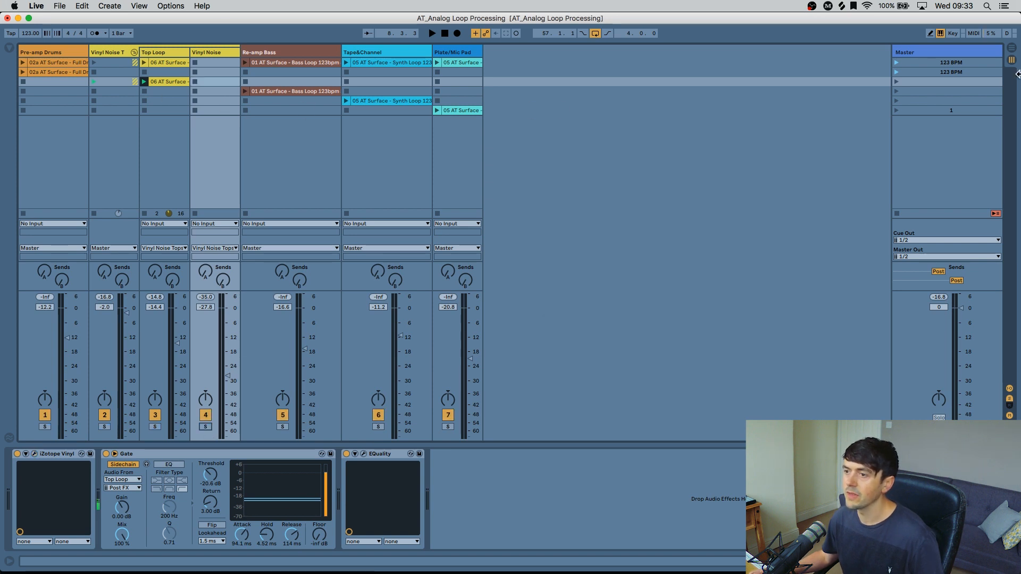
click(921, 82)
click(908, 89)
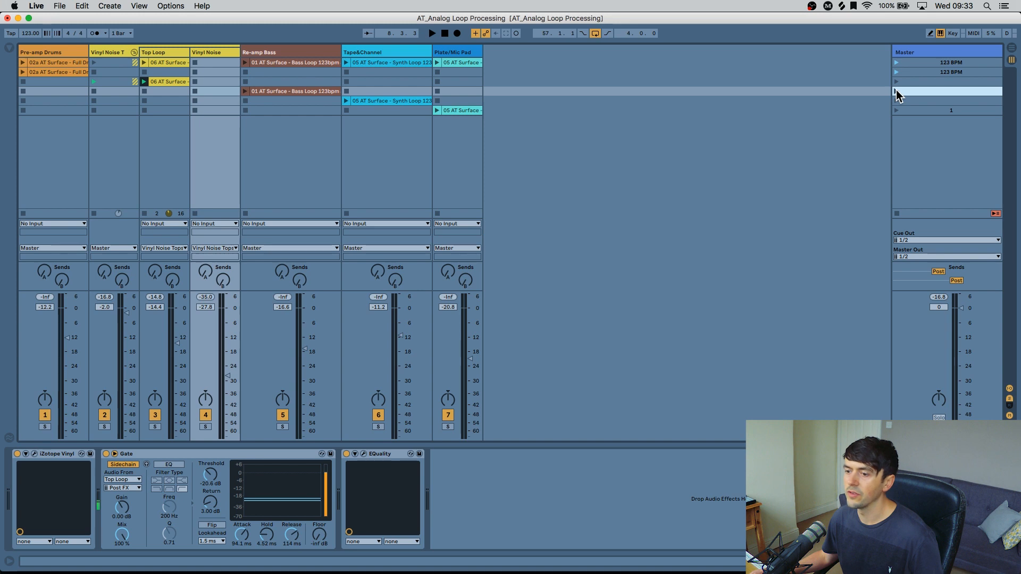
key(F4)
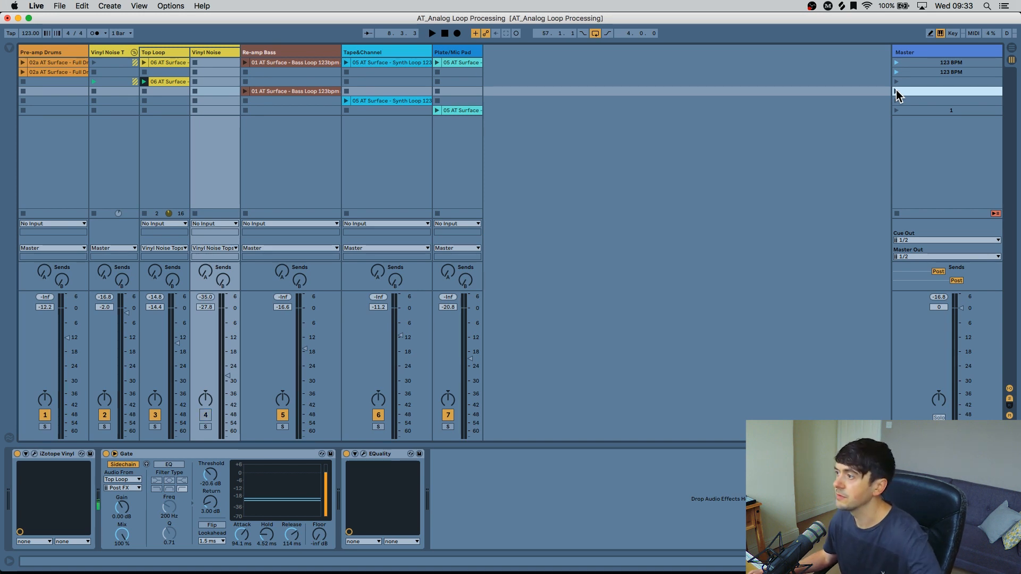
Step: Play the bass loop from the fourth scene and show the Re-amp Bass track's devices
click(896, 91)
click(292, 49)
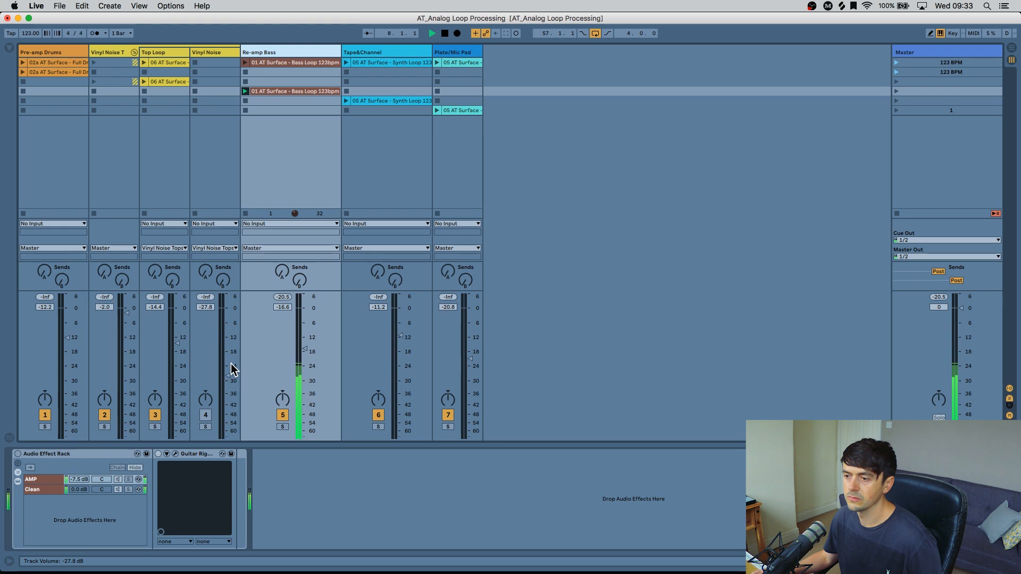
key(space)
Step: Select the rack's AMP chain, open its Guitar Rig 5 window and reposition it clear of the first tracks
click(91, 454)
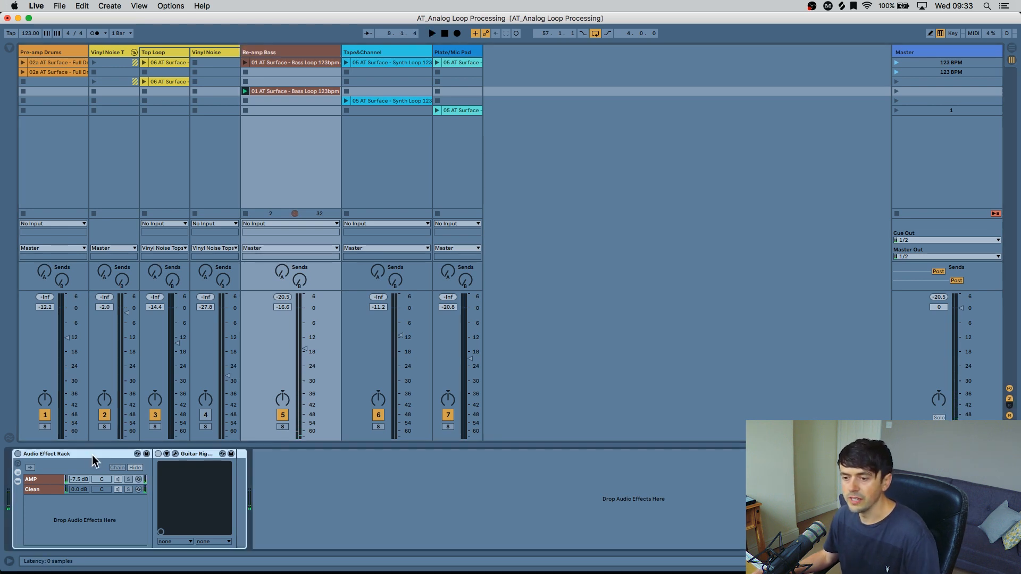
click(46, 479)
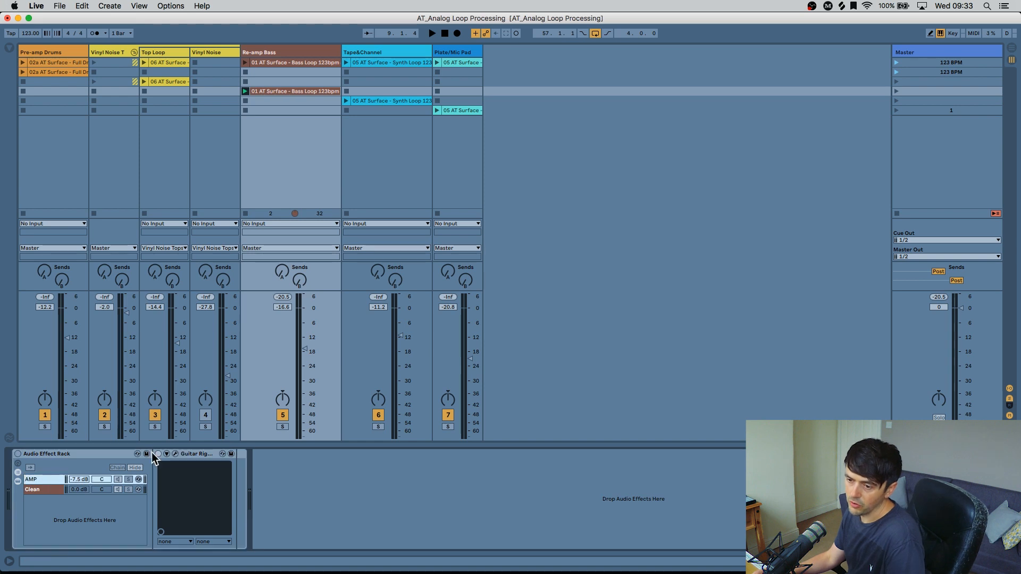
click(175, 454)
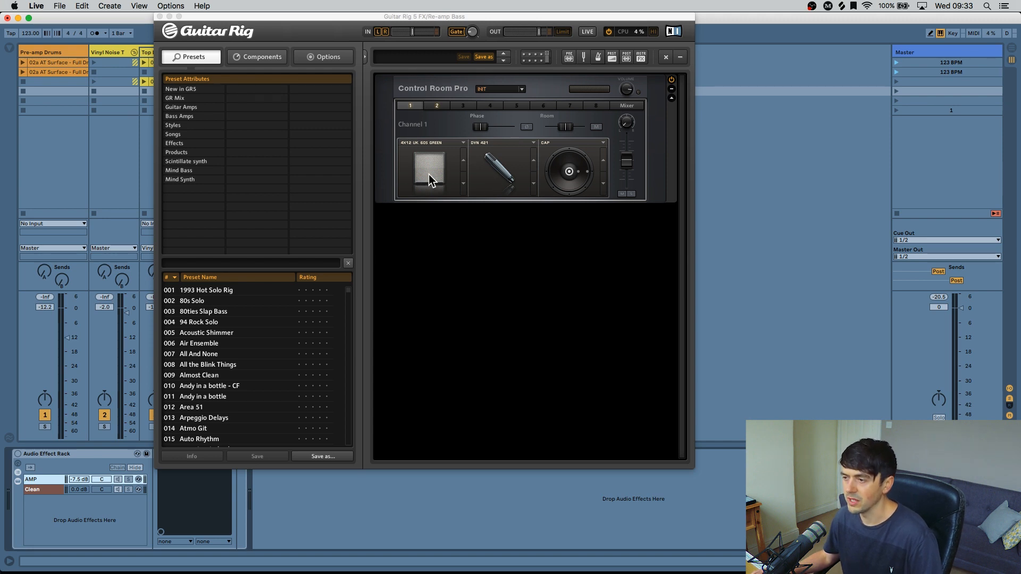
drag(320, 19, 421, 20)
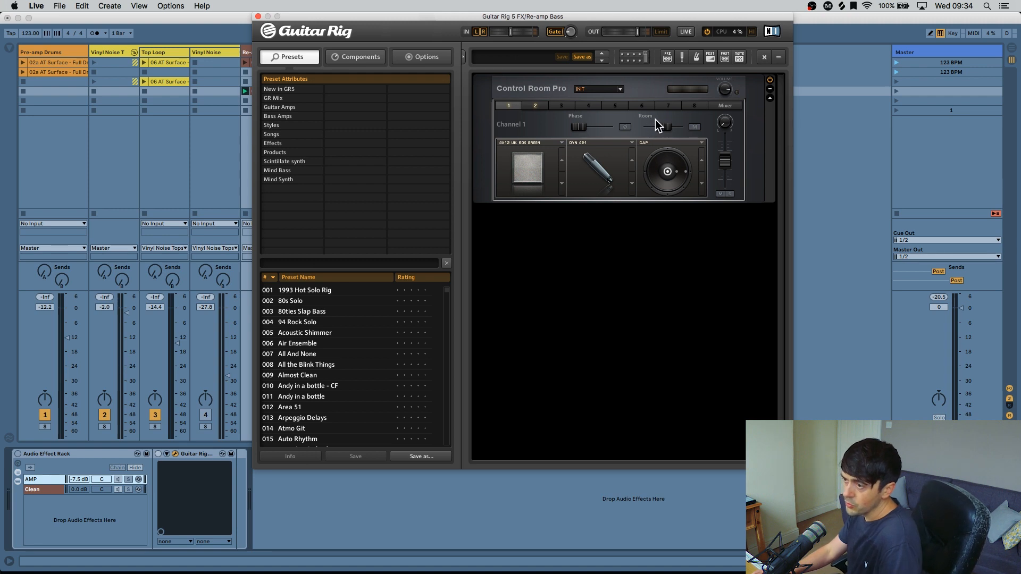
Step: Review Control Room Pro's channels 1 and 2 and switch channel 1's microphone to RIB 160
mouse_move(659, 129)
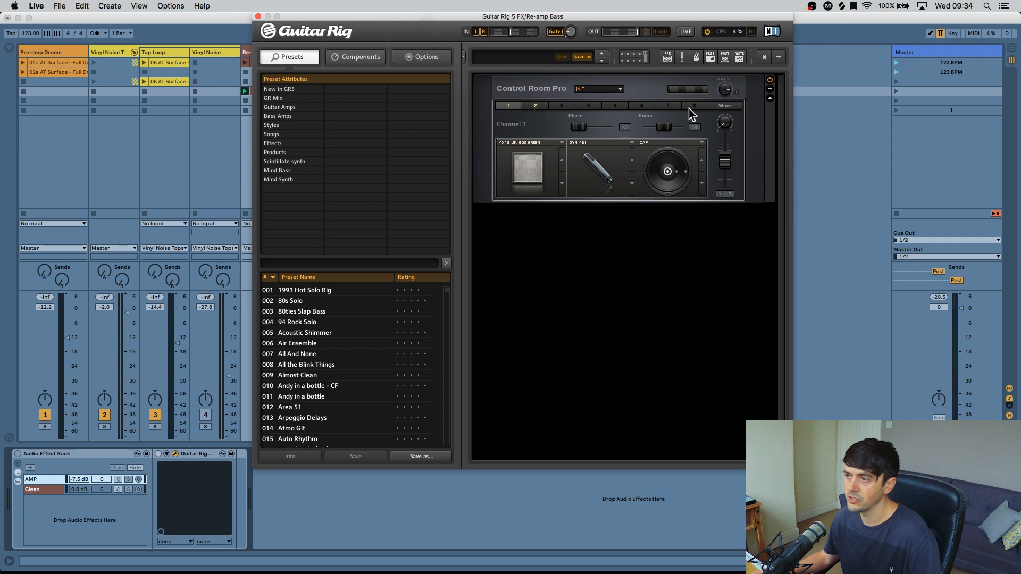
click(535, 106)
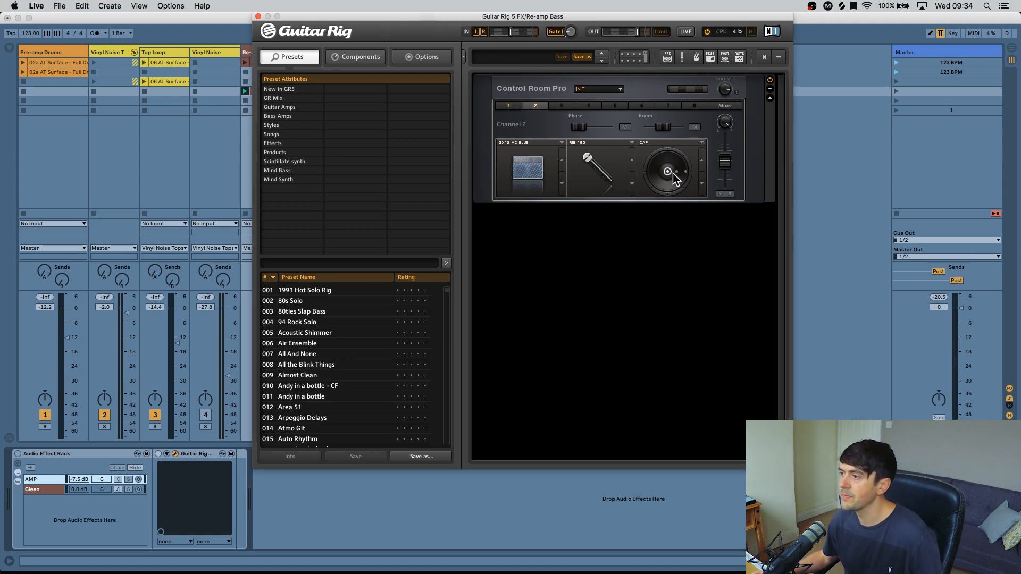
click(502, 105)
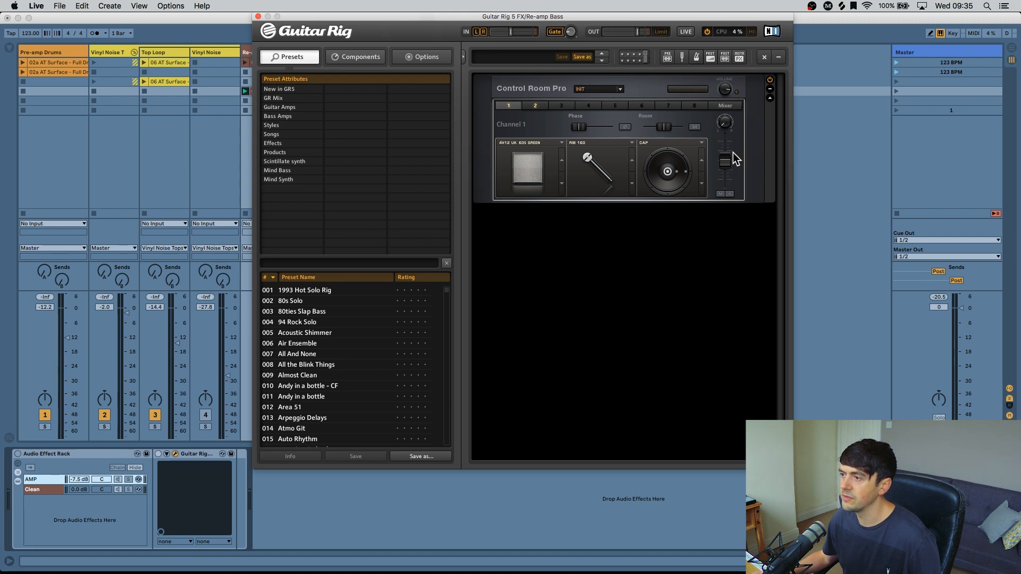
click(543, 108)
drag(725, 161, 725, 180)
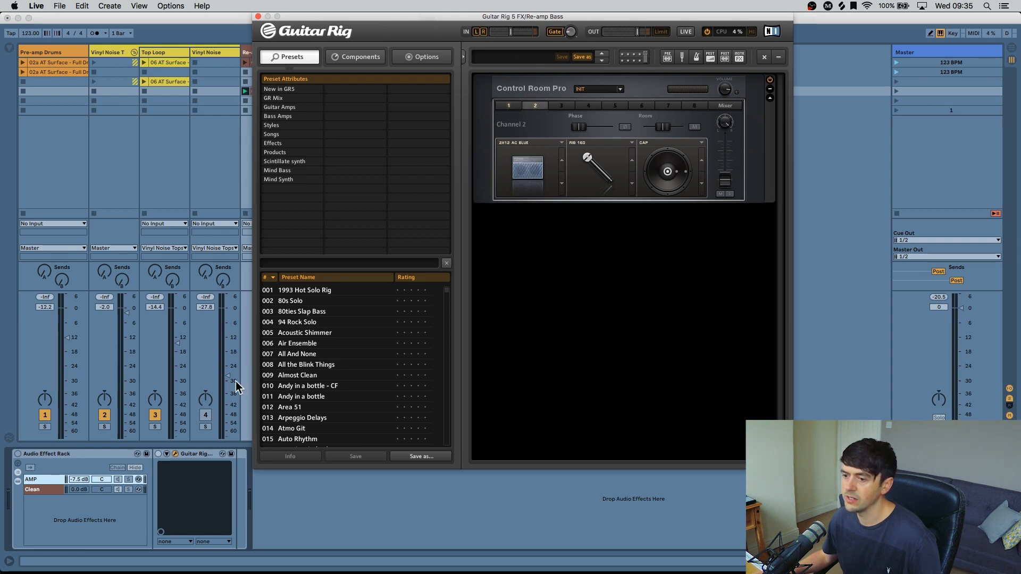
click(19, 454)
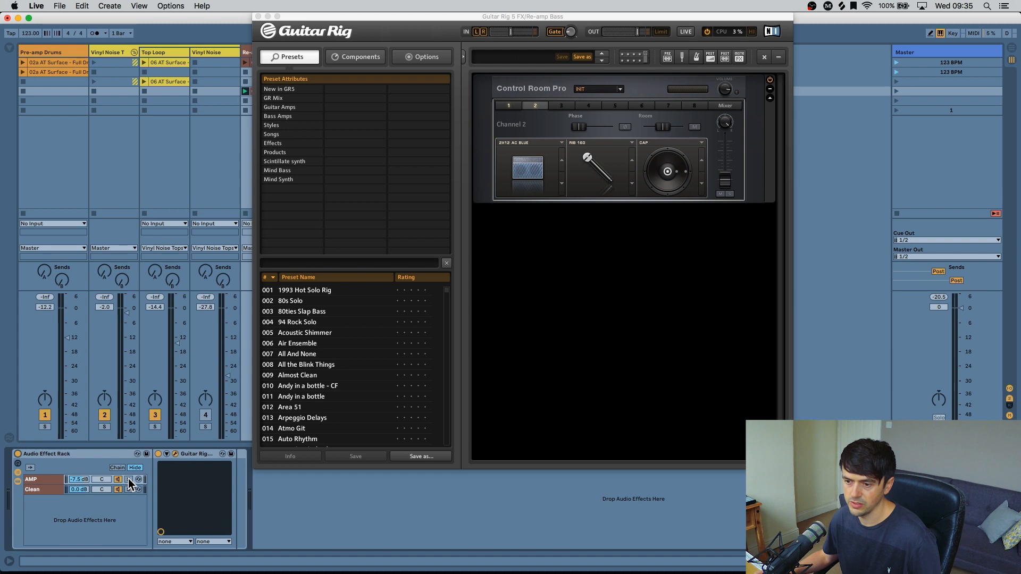
click(128, 480)
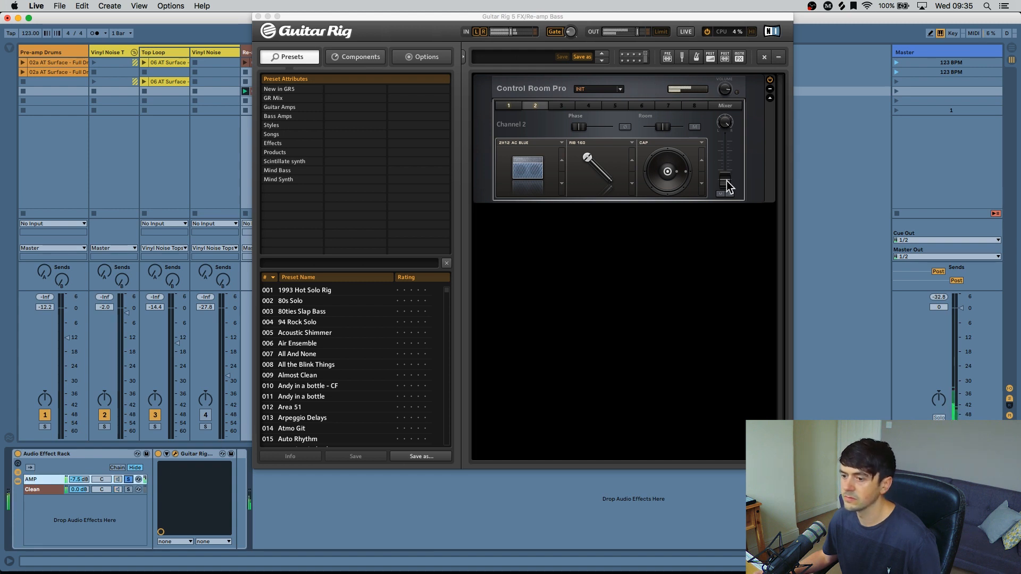
click(509, 106)
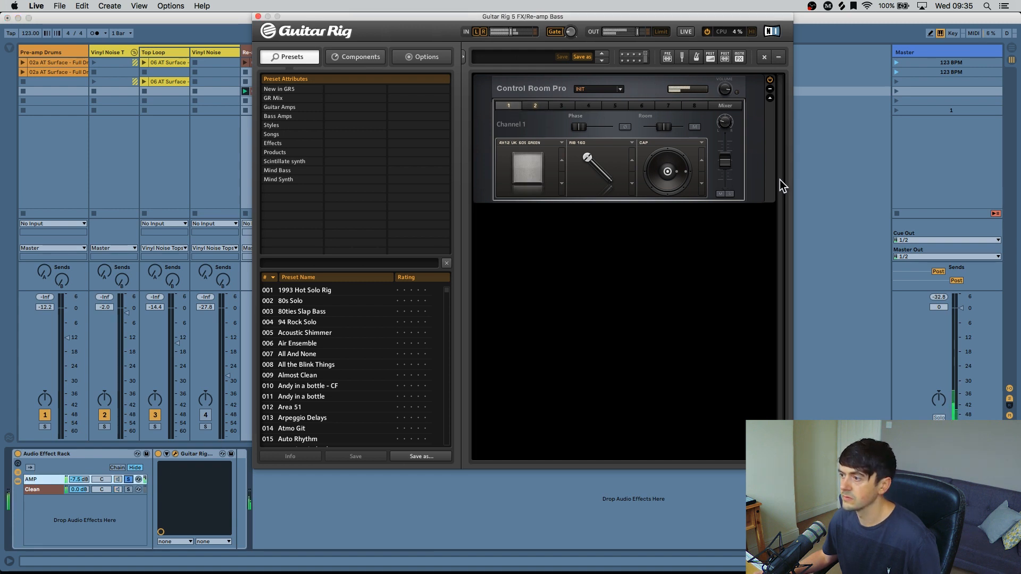
key(XF86AudioRaiseVolume)
drag(726, 161, 726, 133)
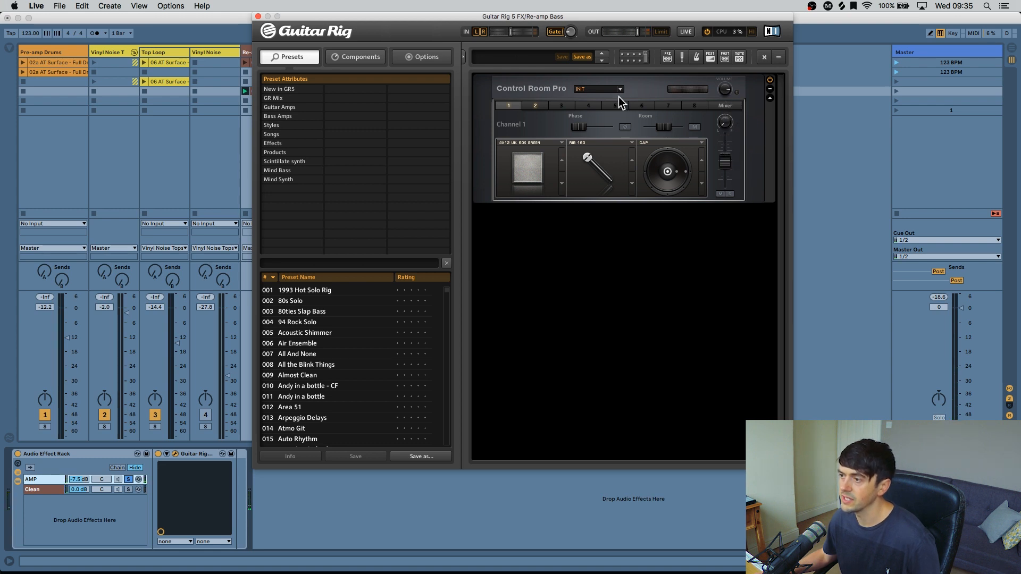
click(534, 105)
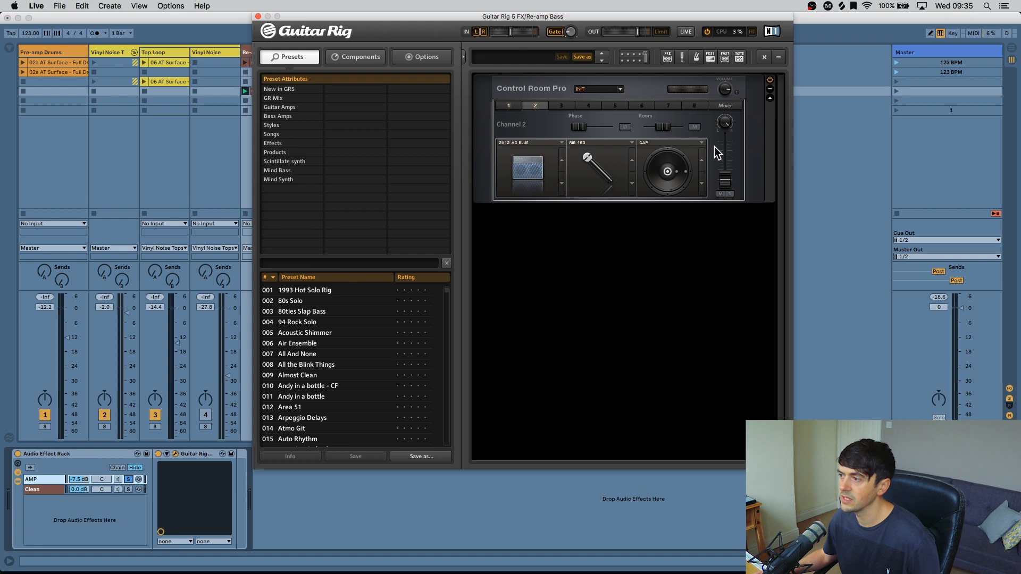
click(498, 106)
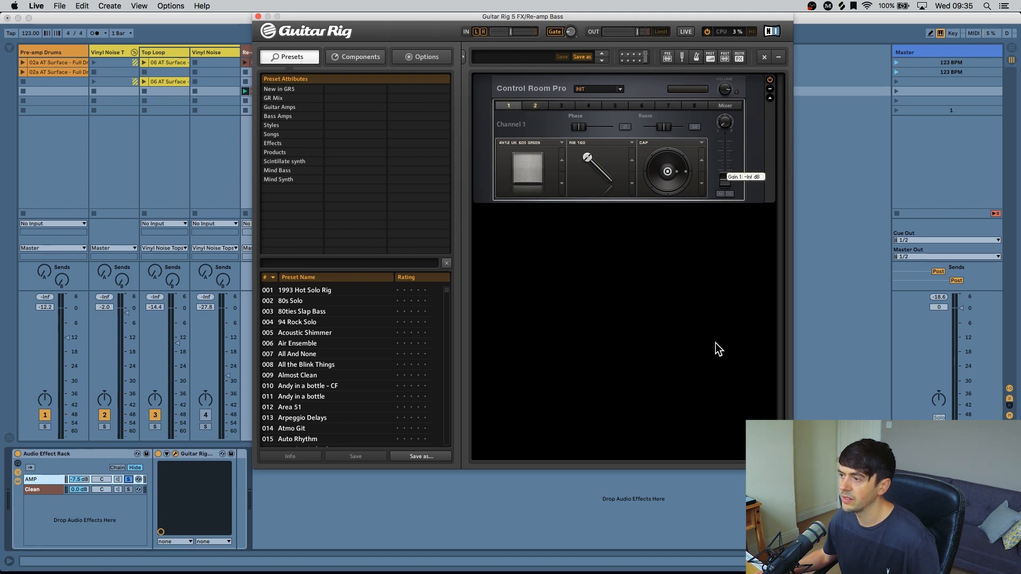
Step: Raise channel 2's gain to audition that cabinet alone, and bring channel 1's gain back up
click(536, 106)
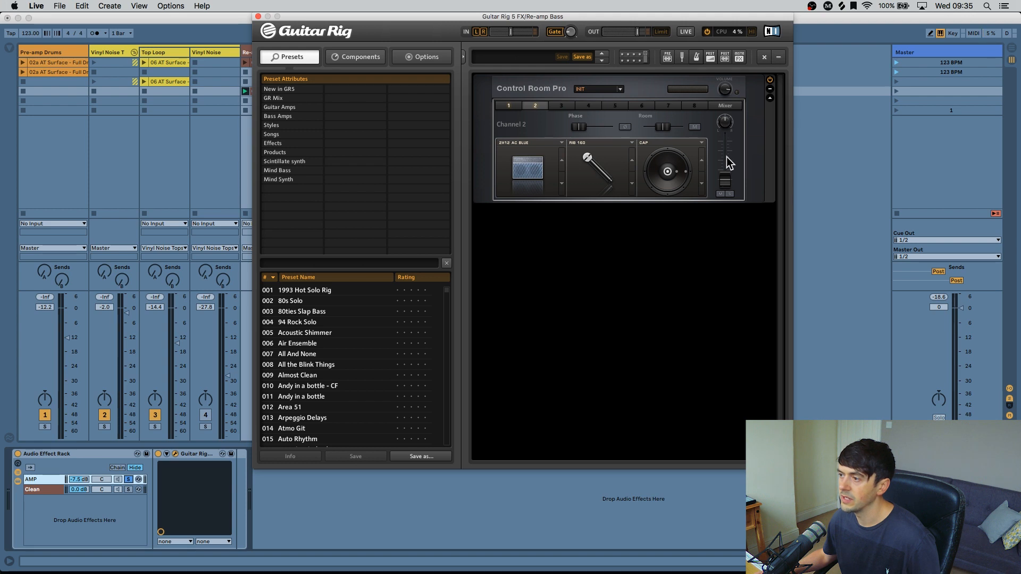
drag(724, 181, 723, 109)
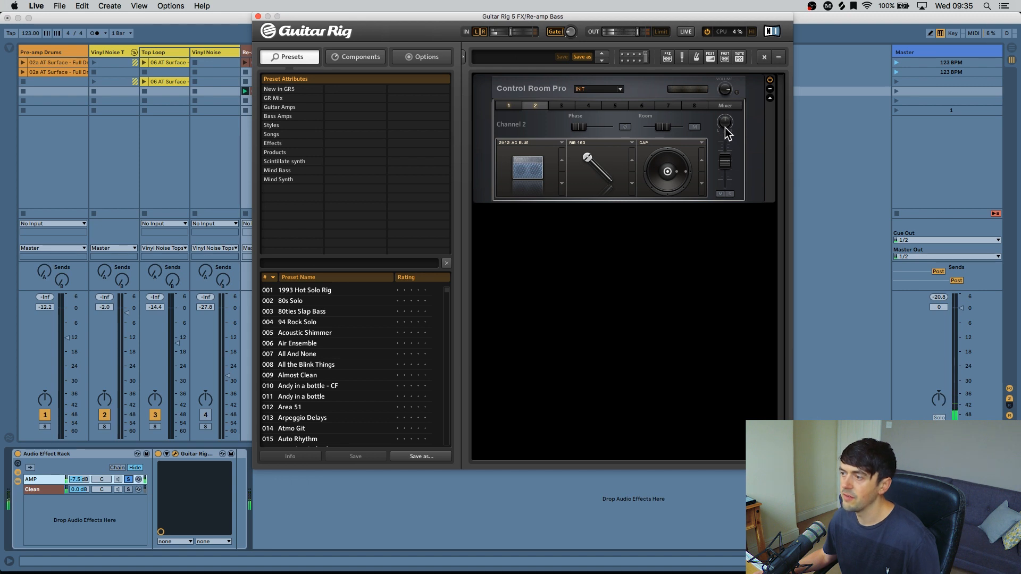
click(507, 106)
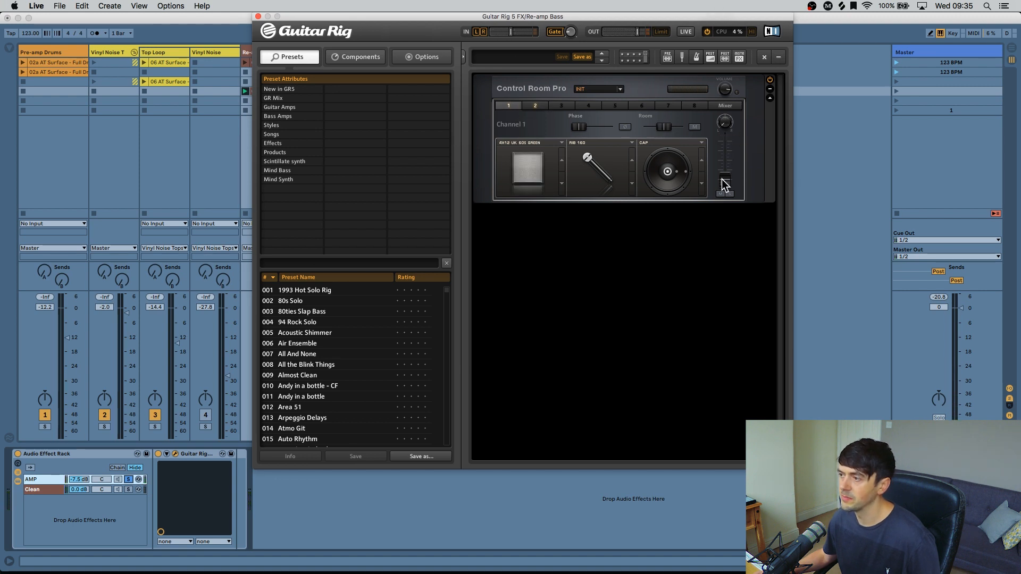
drag(720, 177, 723, 162)
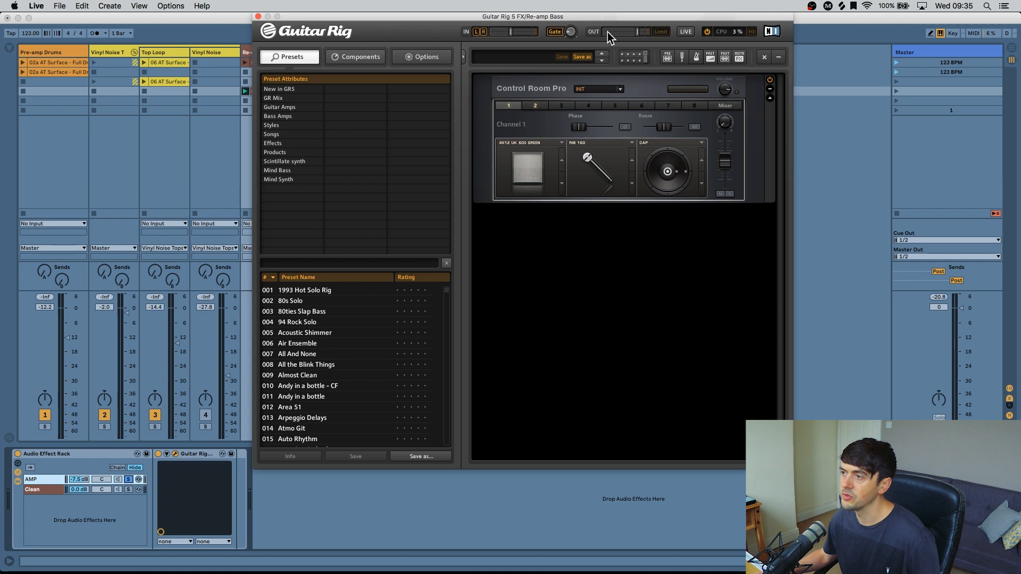
Step: Fade channel 2's gain down and back up during playback to compare the two-cabinet blend, and return to channel 1
click(535, 106)
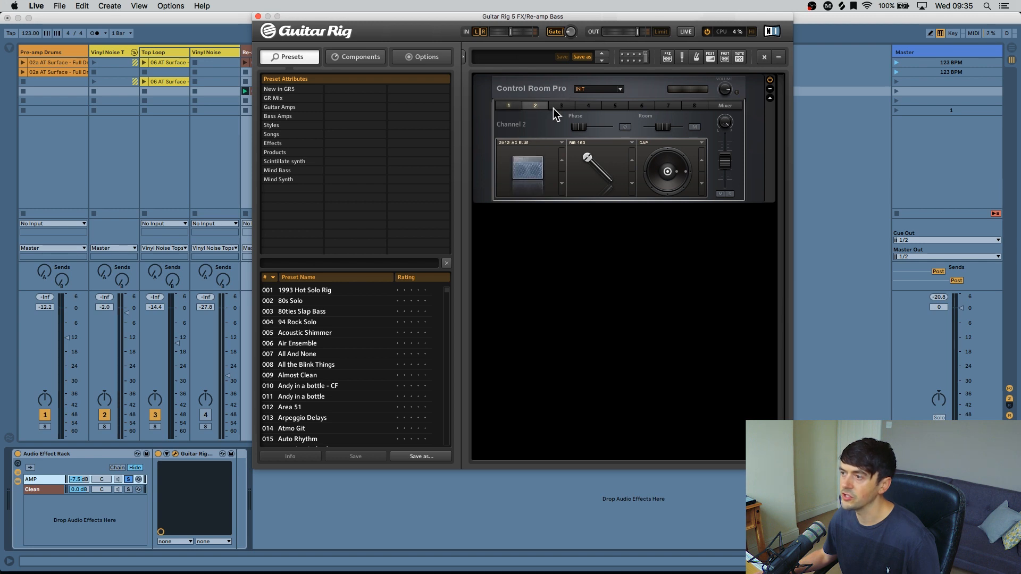
drag(725, 173, 725, 173)
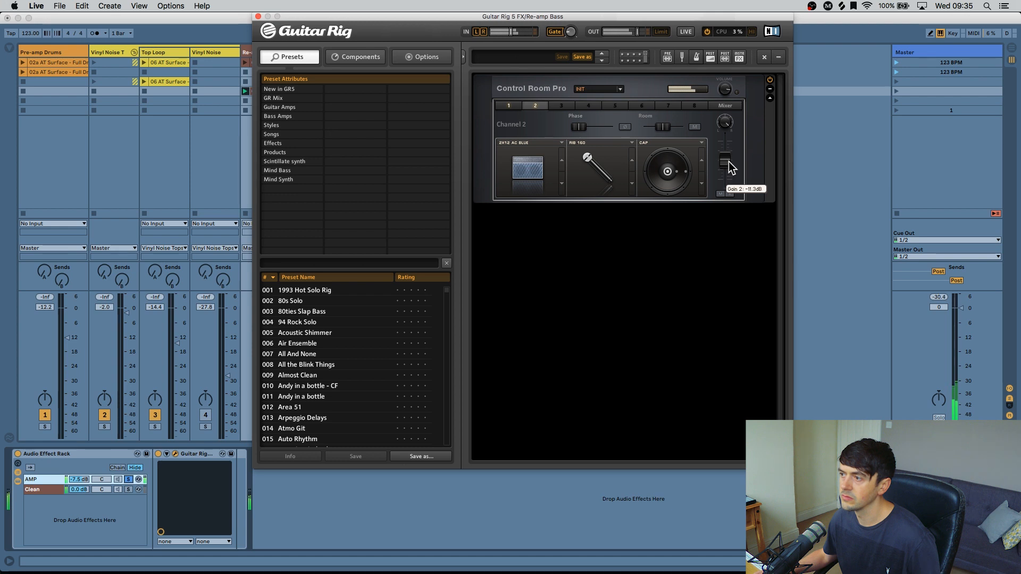
drag(728, 161, 730, 164)
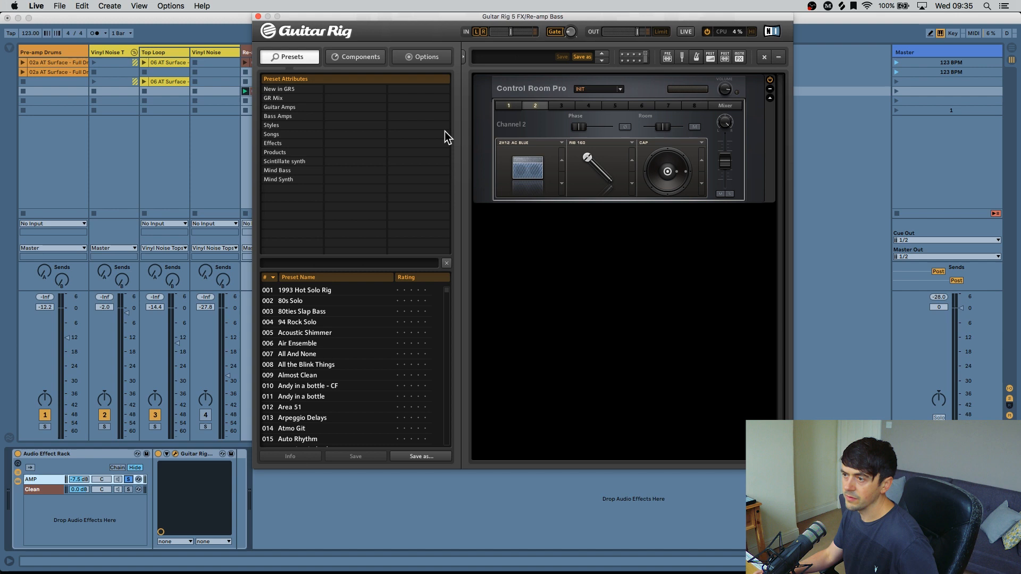
click(511, 105)
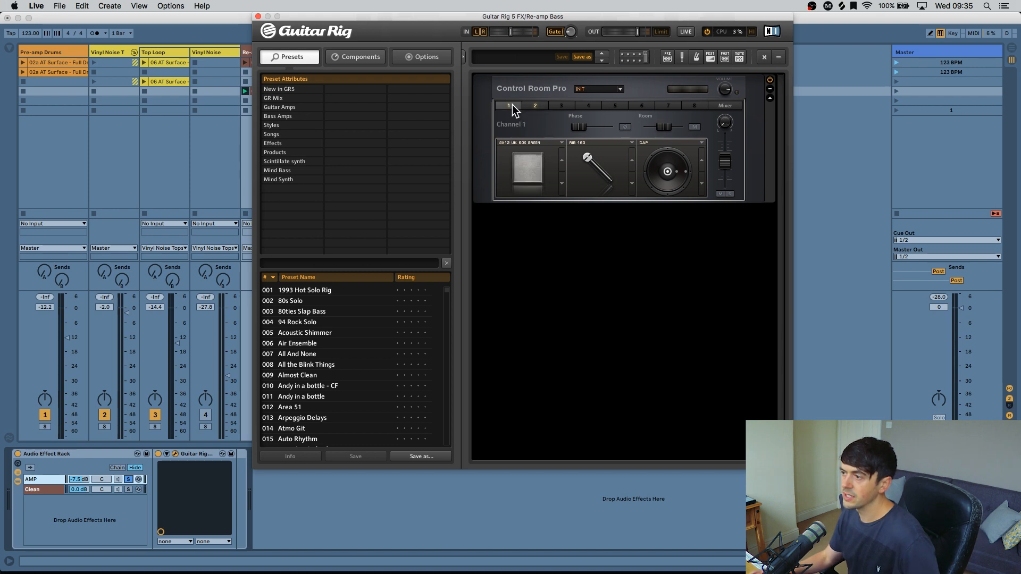
Step: Compare the rack's Clean and AMP chains by soloing each in turn, and release the solos so both chains play together
click(128, 489)
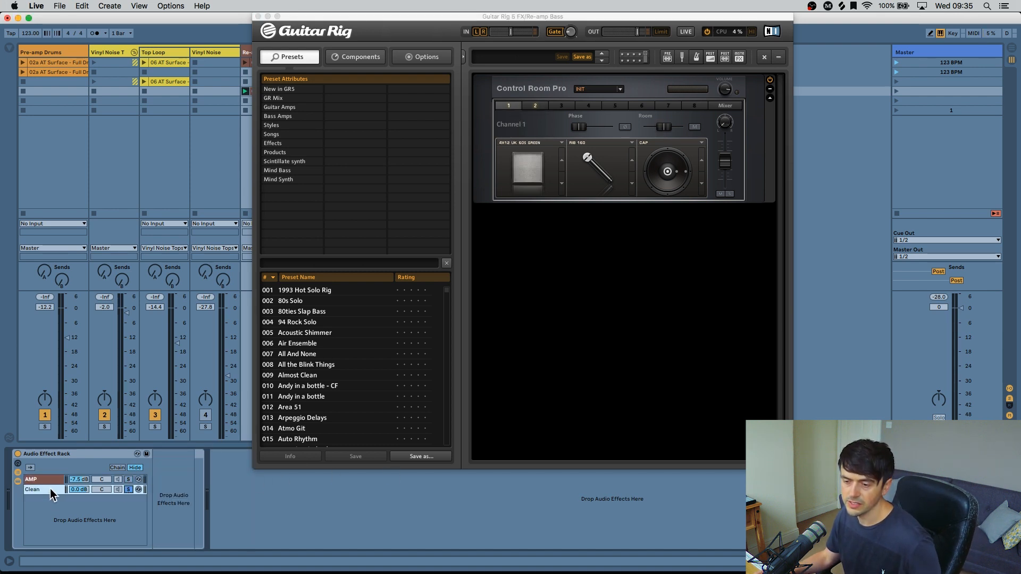
click(128, 479)
click(126, 489)
click(128, 479)
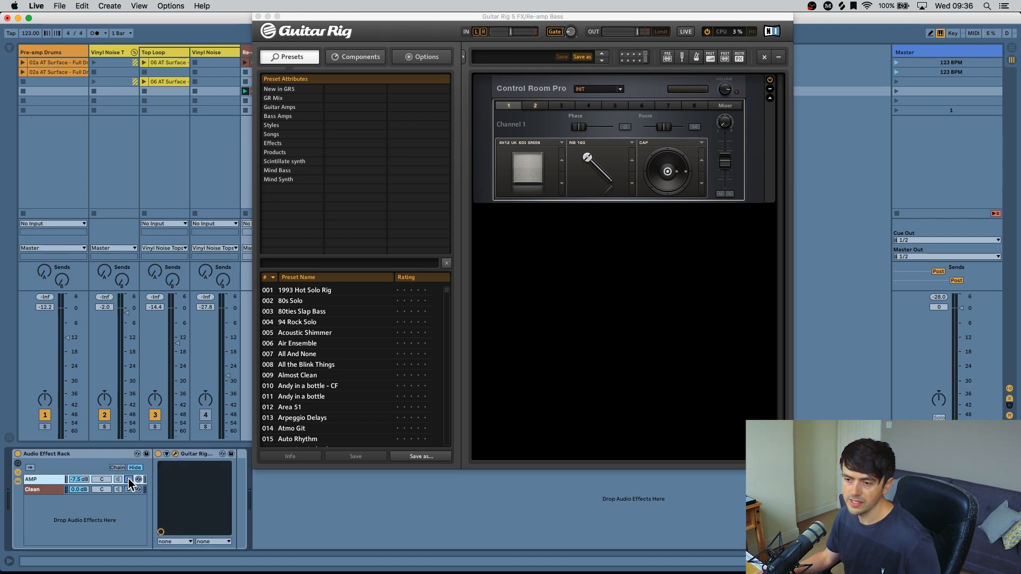
click(128, 489)
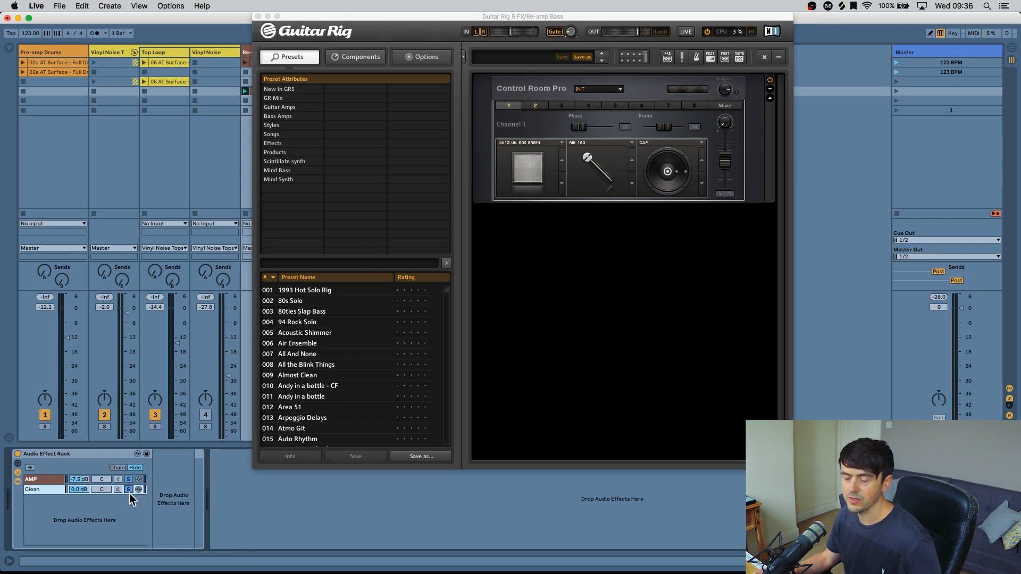
click(127, 489)
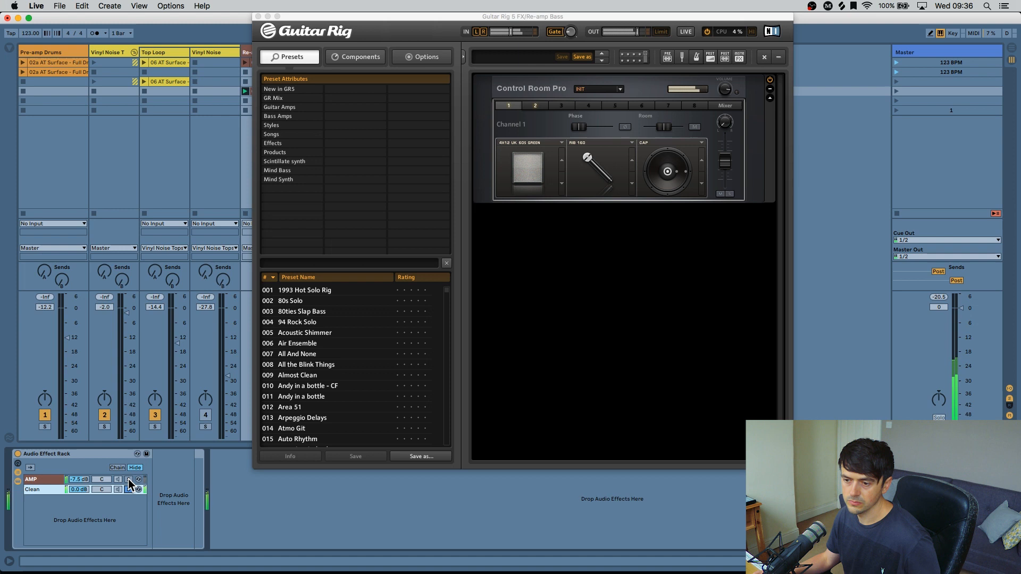
click(128, 480)
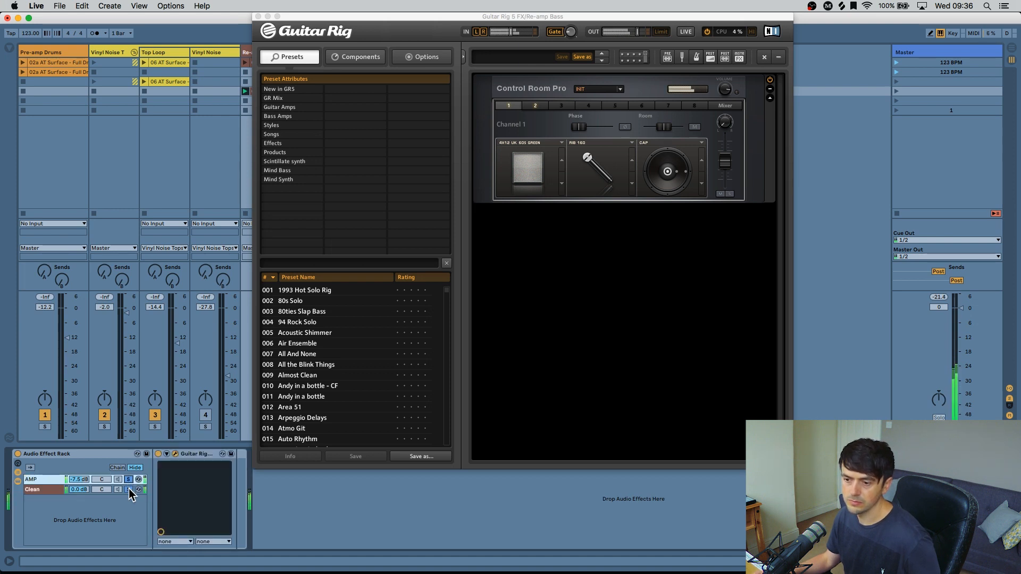
click(128, 489)
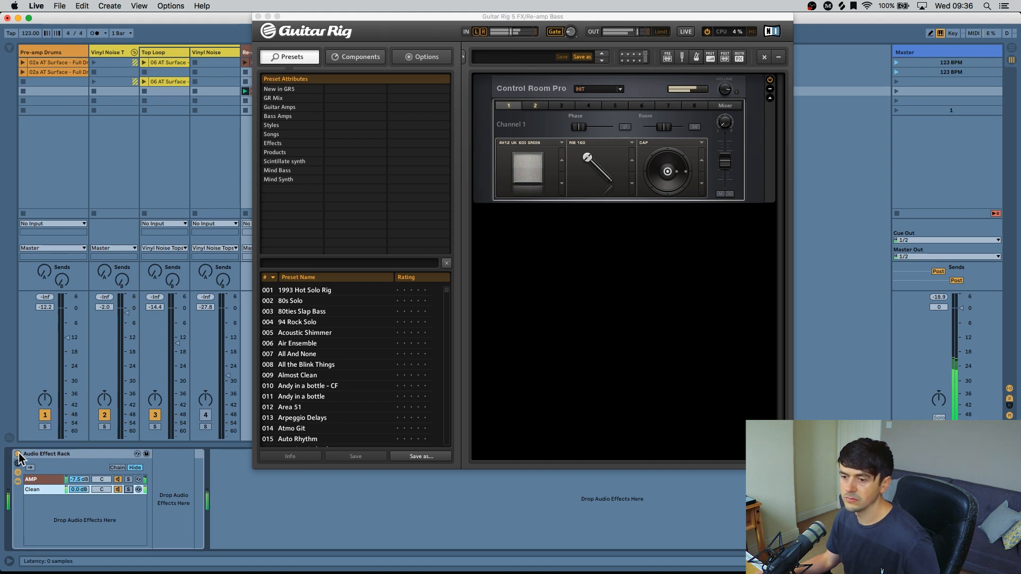
Step: Raise the AMP chain's volume to -6.5 dB, compare it with the rack bypassed, and close the Guitar Rig window
drag(73, 479, 73, 476)
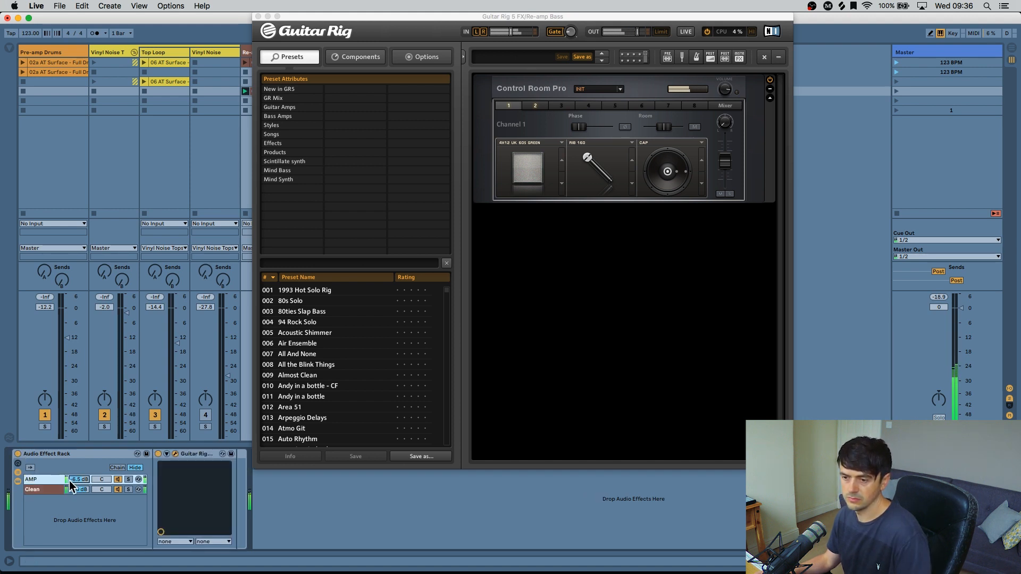
click(17, 454)
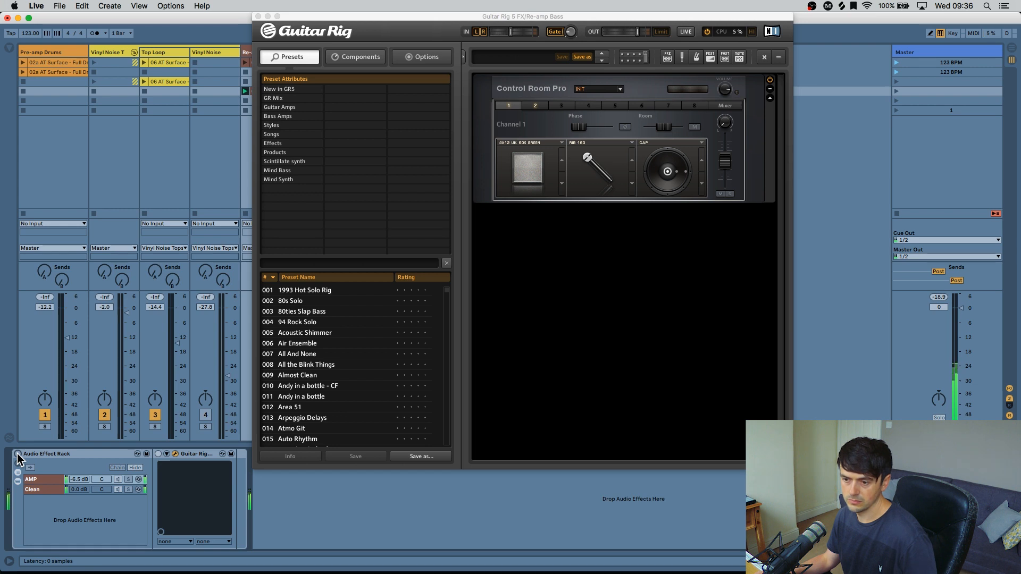
click(18, 453)
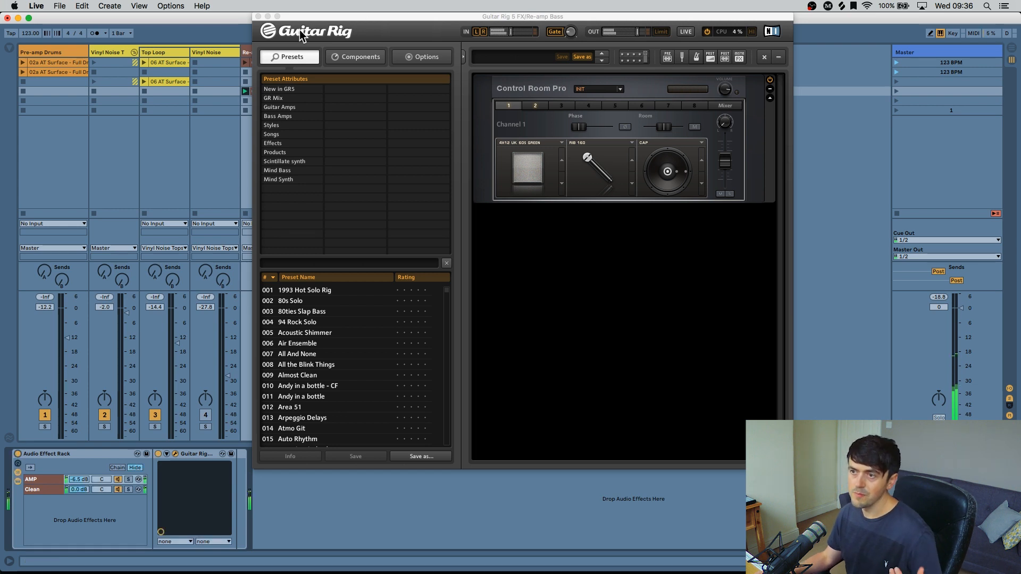
click(258, 15)
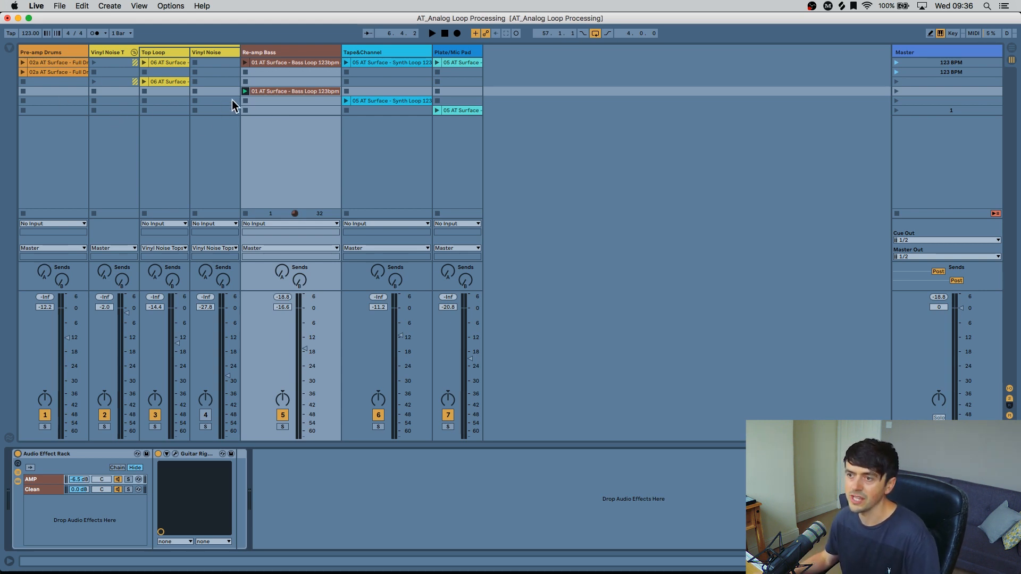
Step: Select the Tape&Channel track and launch the fifth scene to audition its unprocessed synth loop, stopping playback at the end
click(245, 101)
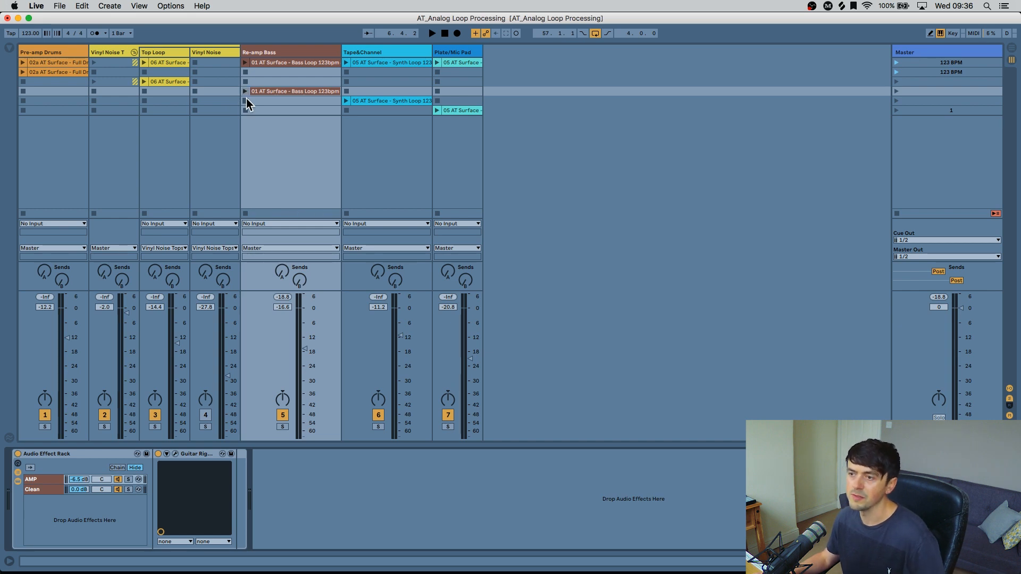
click(260, 89)
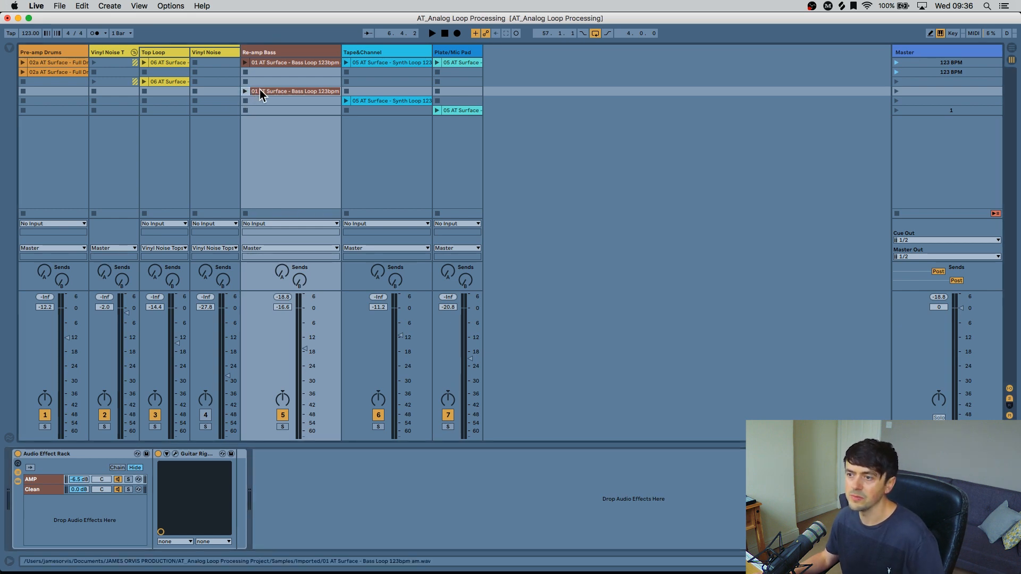
click(372, 56)
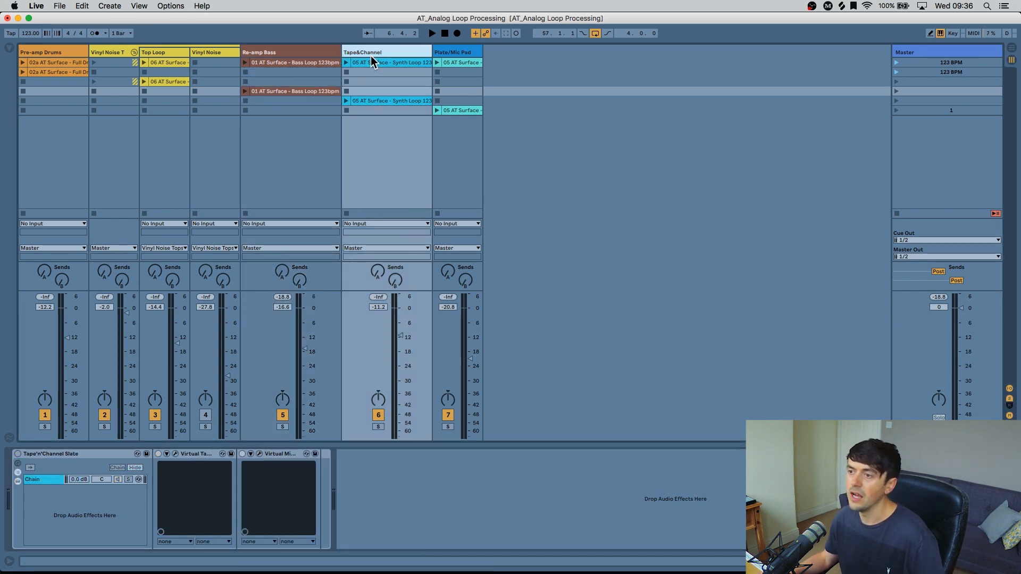
click(411, 101)
click(896, 101)
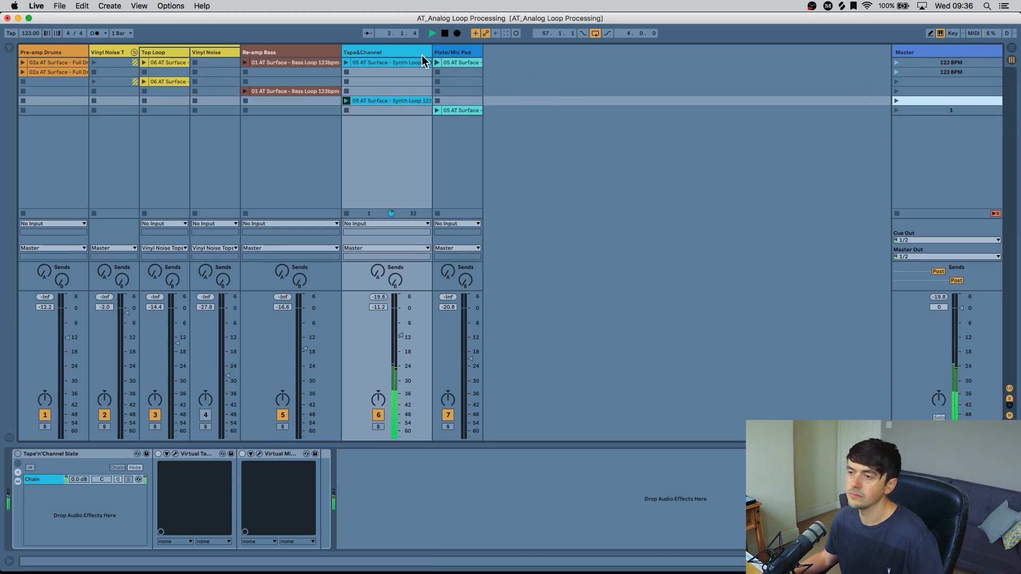
click(401, 55)
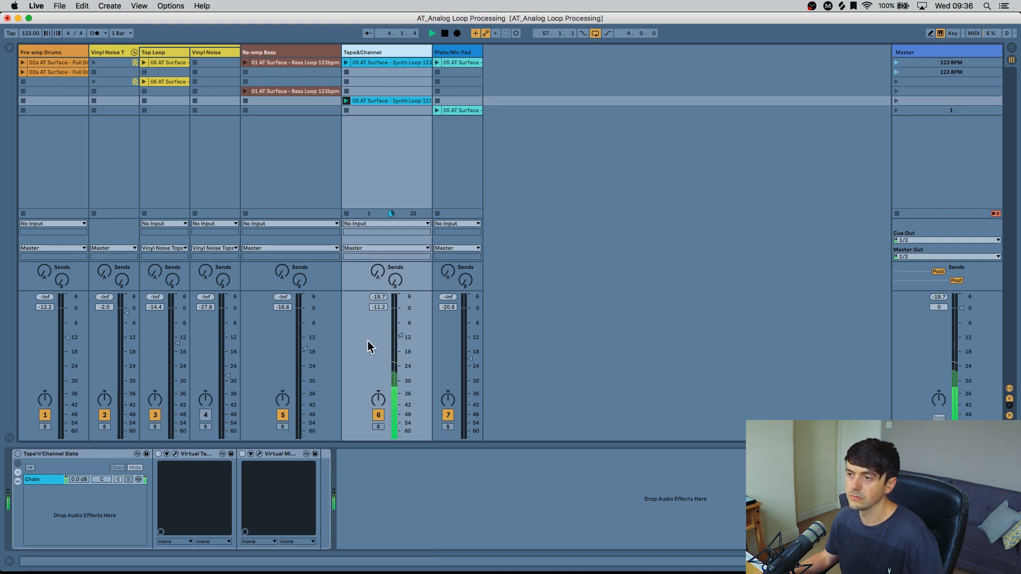
key(space)
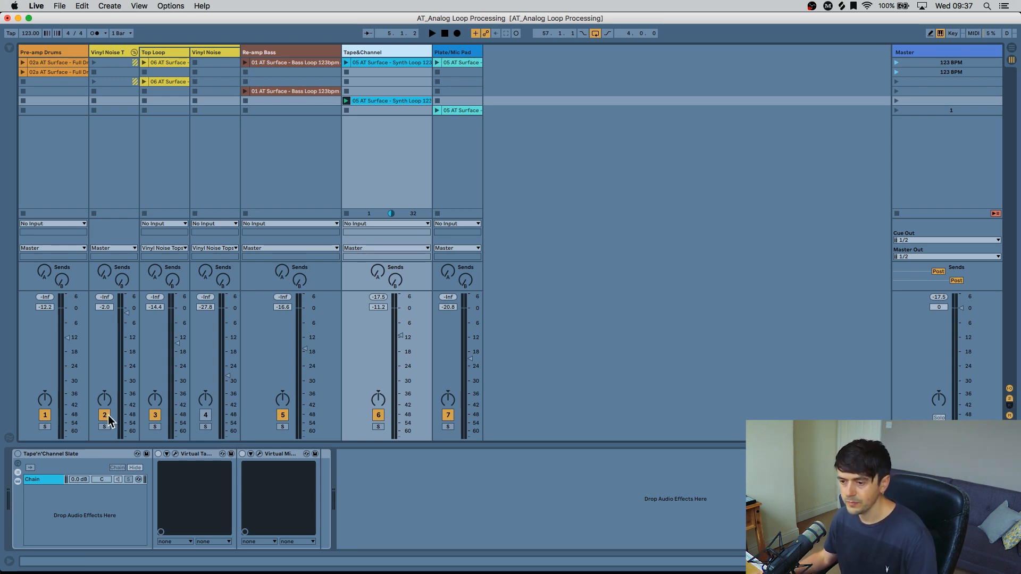
Step: Enable the Tape'n'Channel Slate rack and open Virtual Tape Machines, keeping its machine type on 2" 16 Track
click(72, 456)
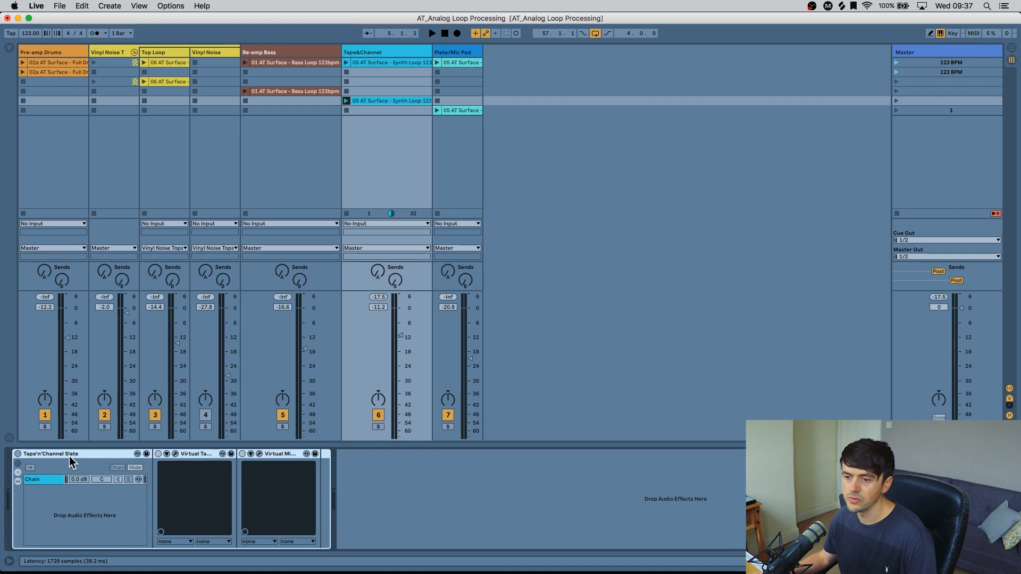
click(18, 454)
click(175, 454)
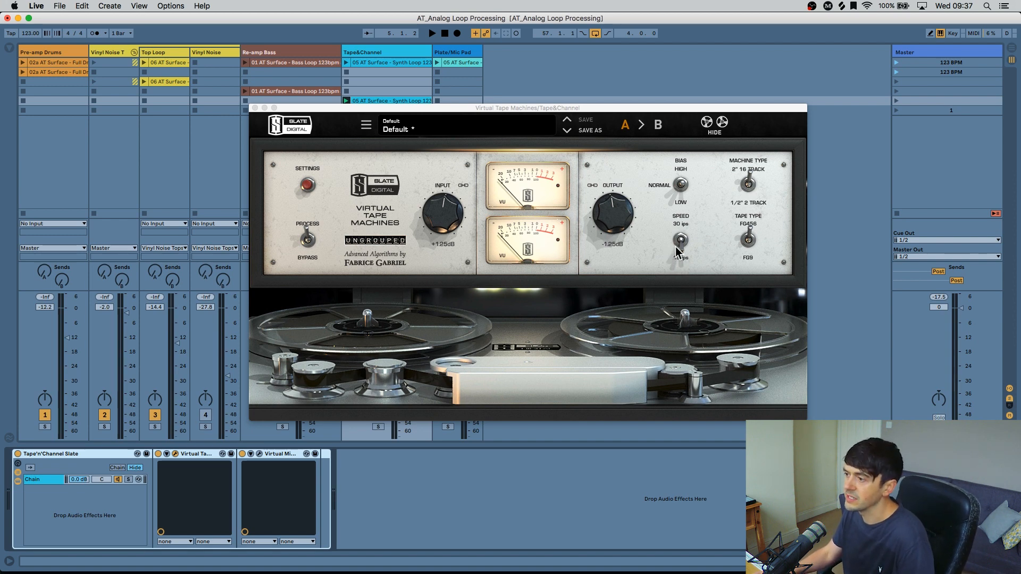
click(748, 186)
click(748, 186)
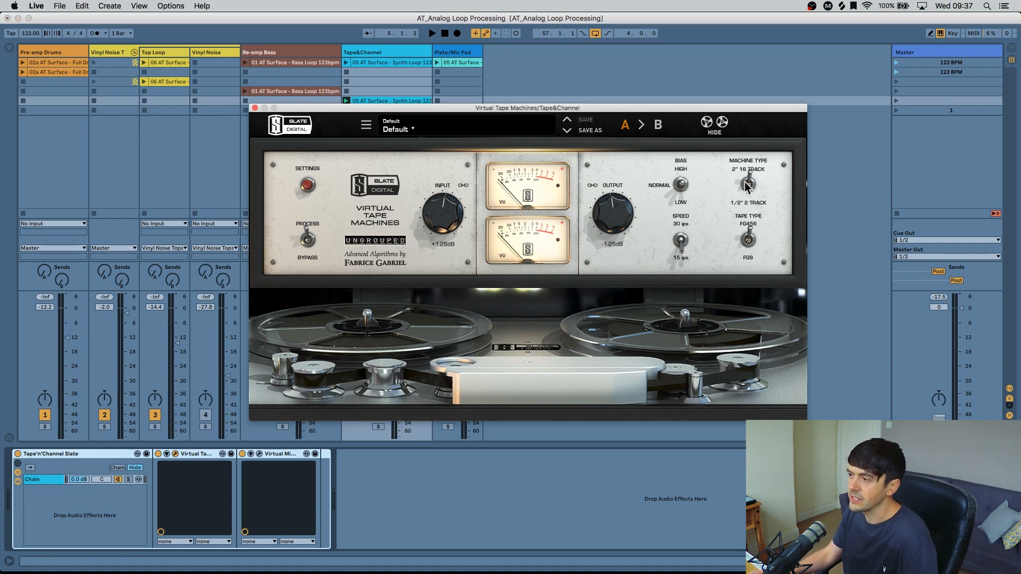
Step: Open Virtual Mix Rack and arrange it beside Virtual Tape Machines so both plugins' controls are visible
click(259, 455)
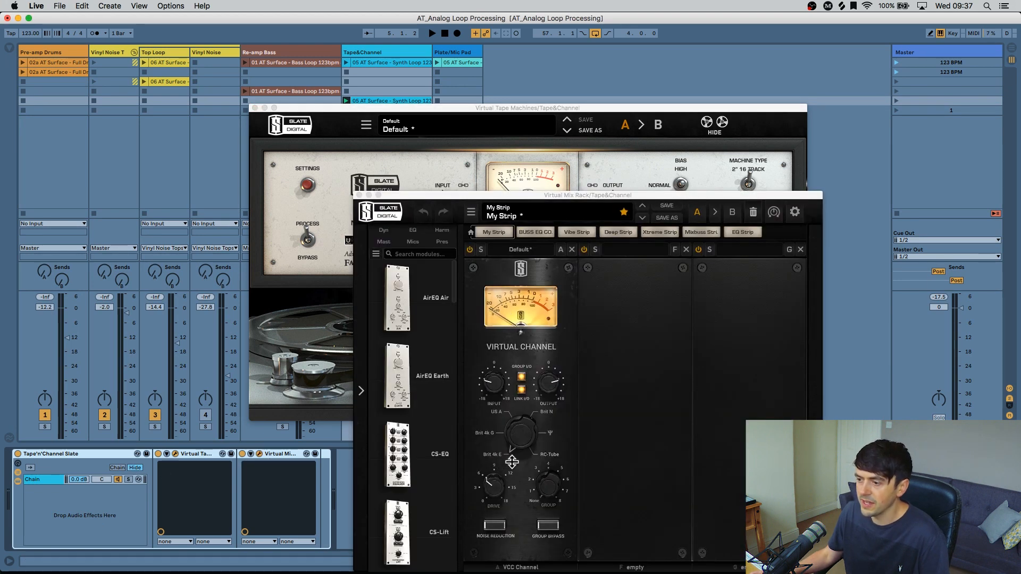
click(525, 439)
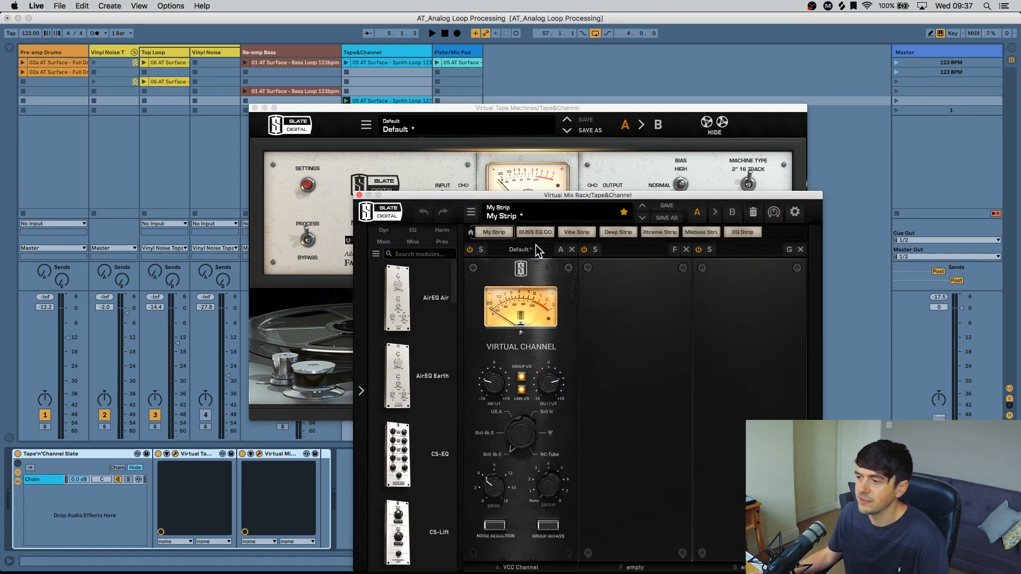
drag(526, 200, 686, 174)
drag(485, 107, 291, 102)
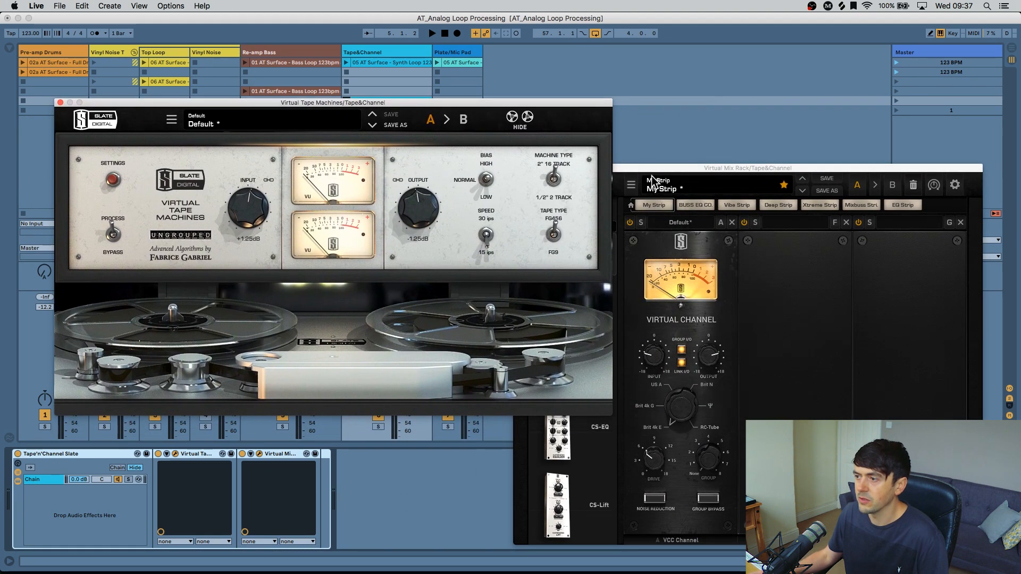
drag(679, 167, 688, 74)
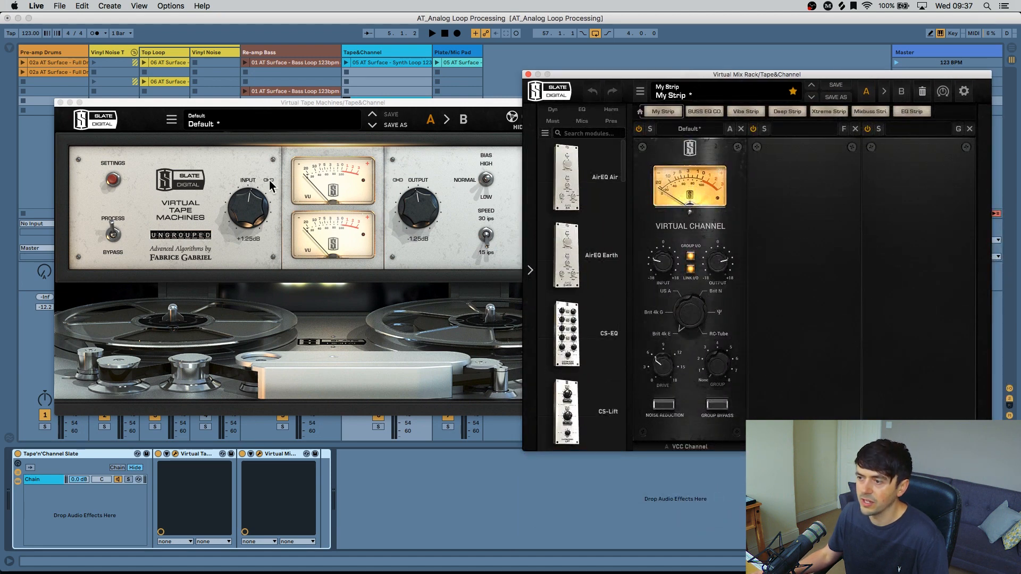
Step: Adjust Virtual Channel's linked input to about -8.35 dB and set Virtual Tape Machines' input to +3.01 dB while auditioning the loop
drag(659, 263, 659, 241)
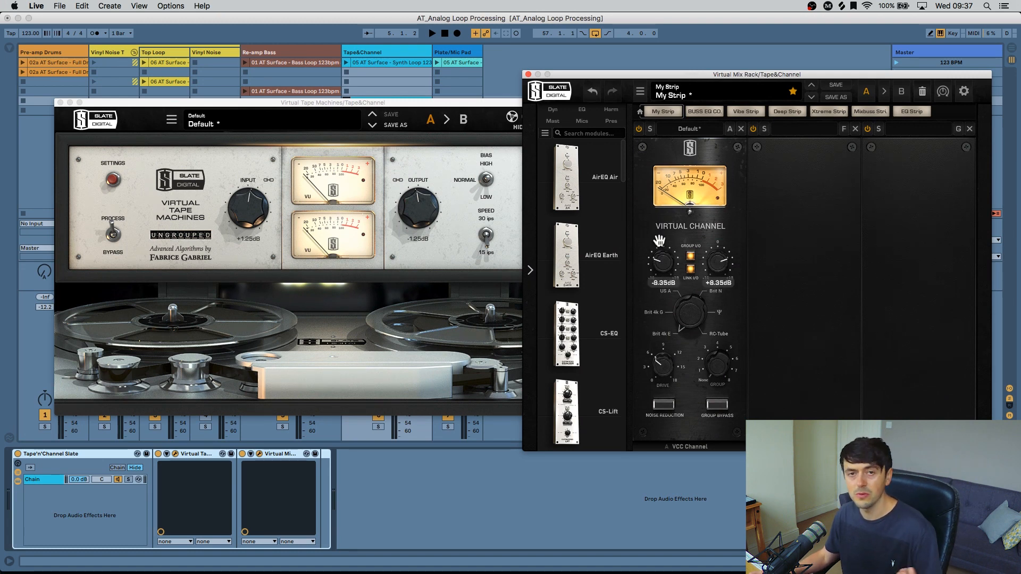
key(space)
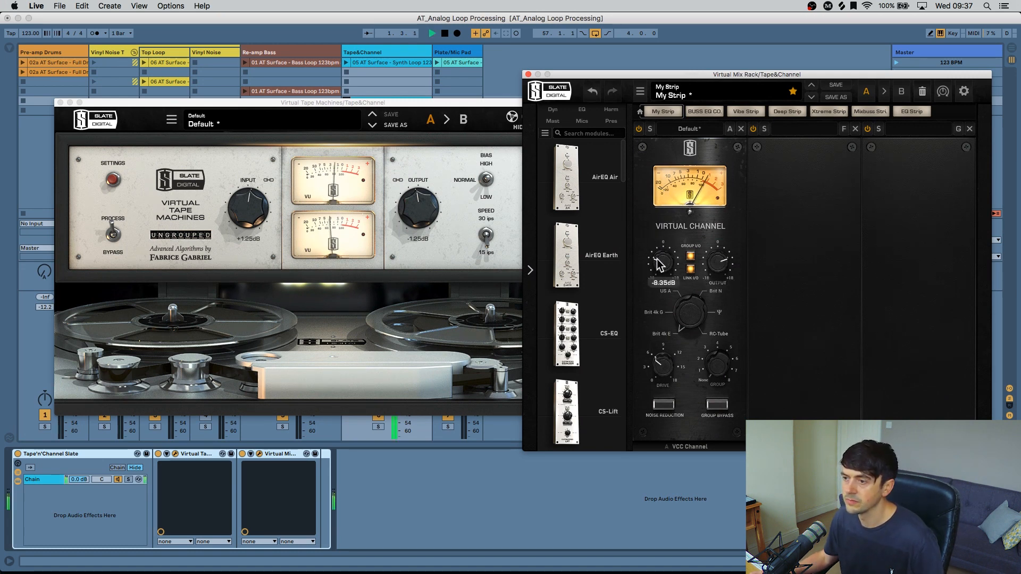
drag(659, 263, 661, 269)
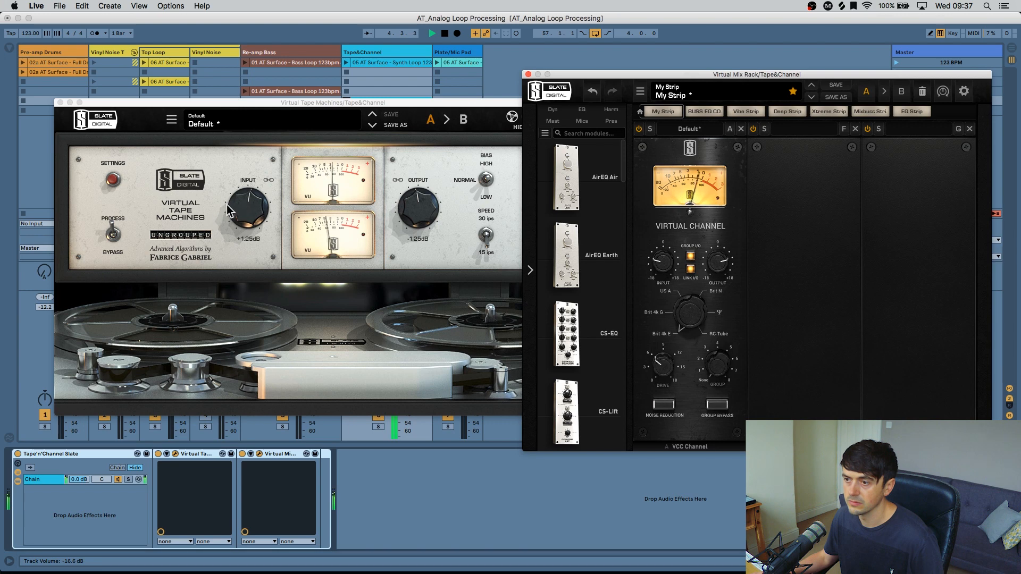
drag(230, 210, 237, 206)
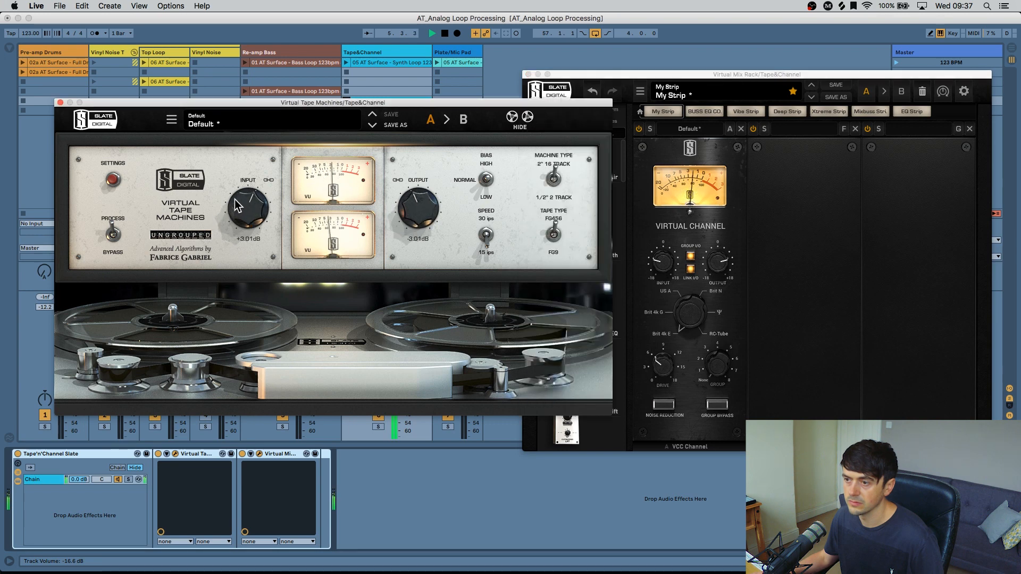
key(space)
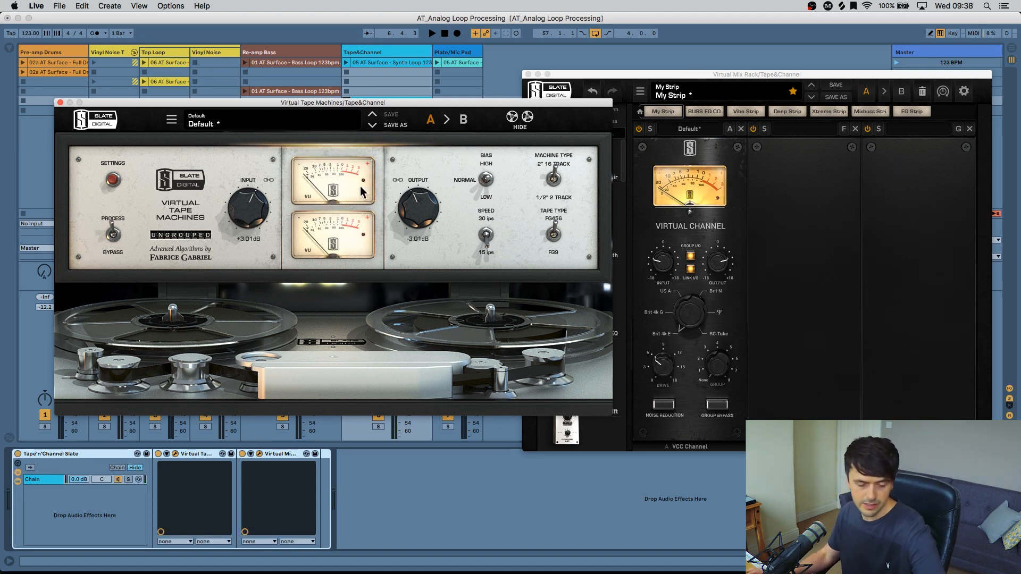
Step: Finish auditioning the processed synth loop and close the Virtual Mix Rack and Virtual Tape Machines windows
key(space)
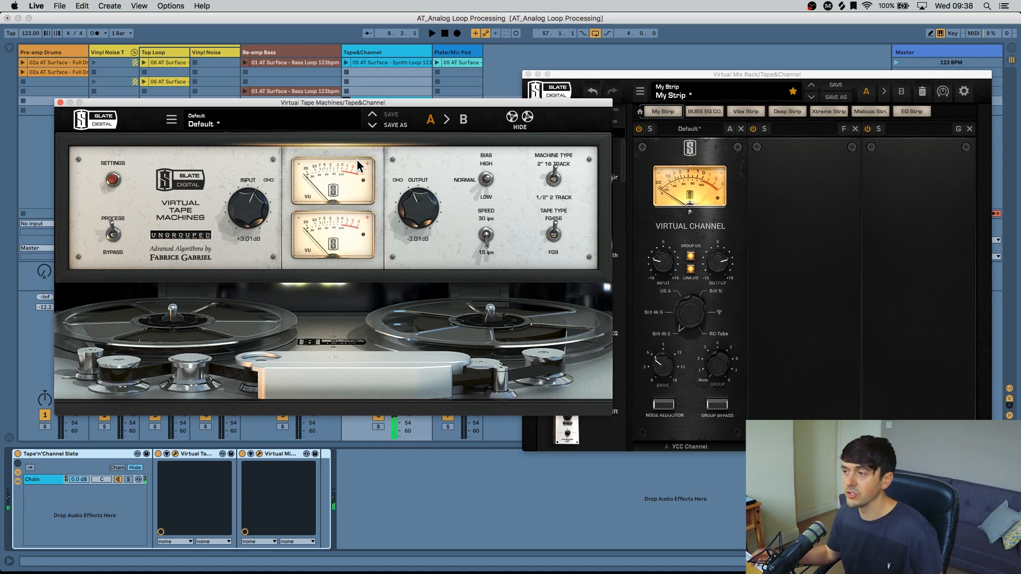
click(528, 74)
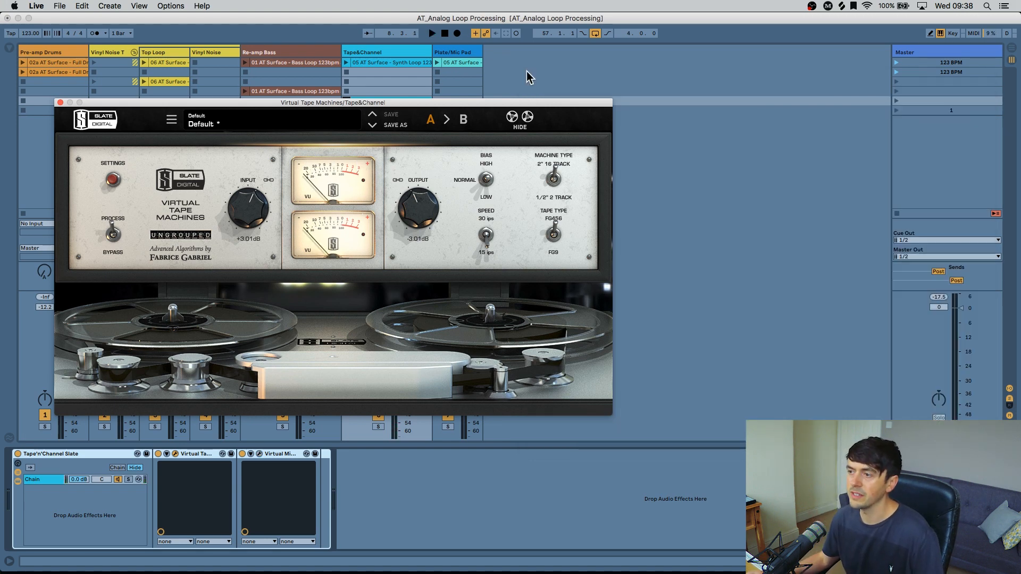
click(61, 103)
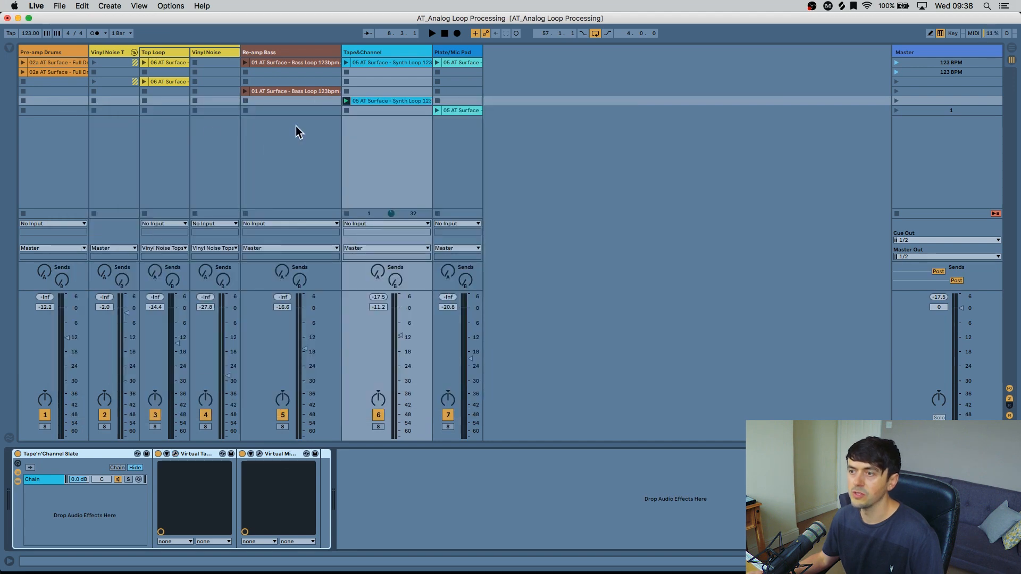
Step: Disable the devices after the first EQuality on the Plate/Mic Pad track and open The King's Microphones
click(412, 50)
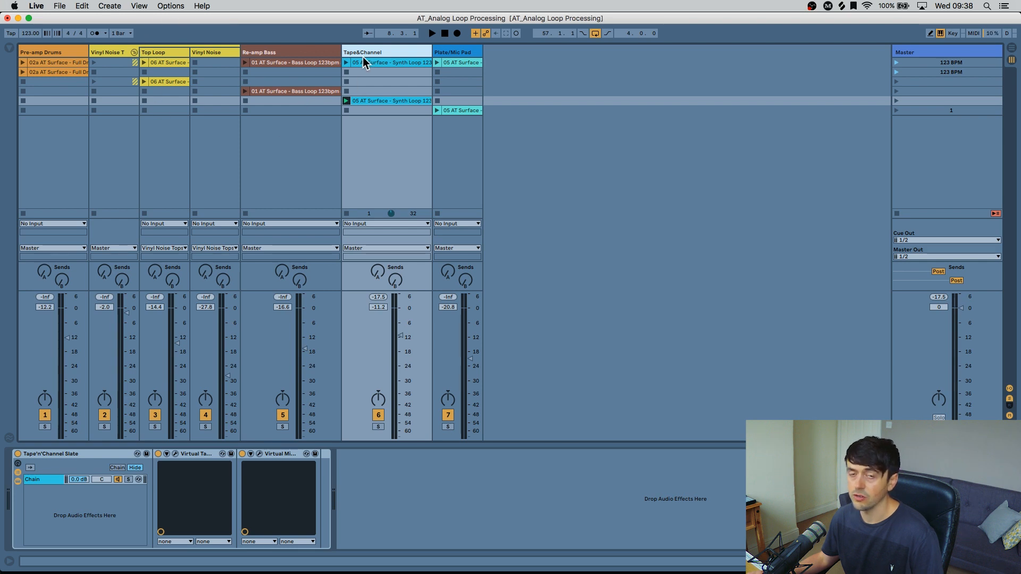
click(471, 52)
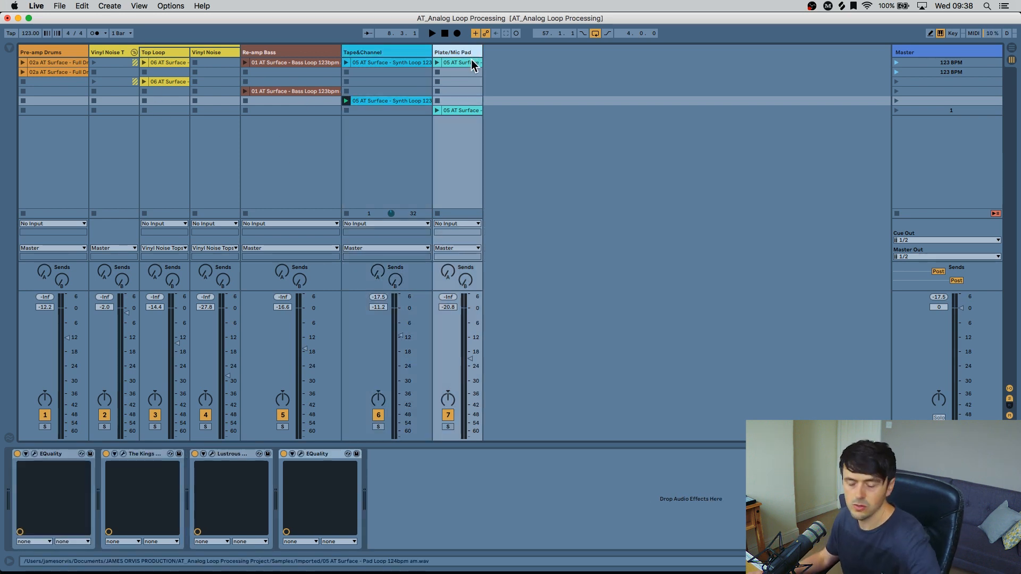
key(1)
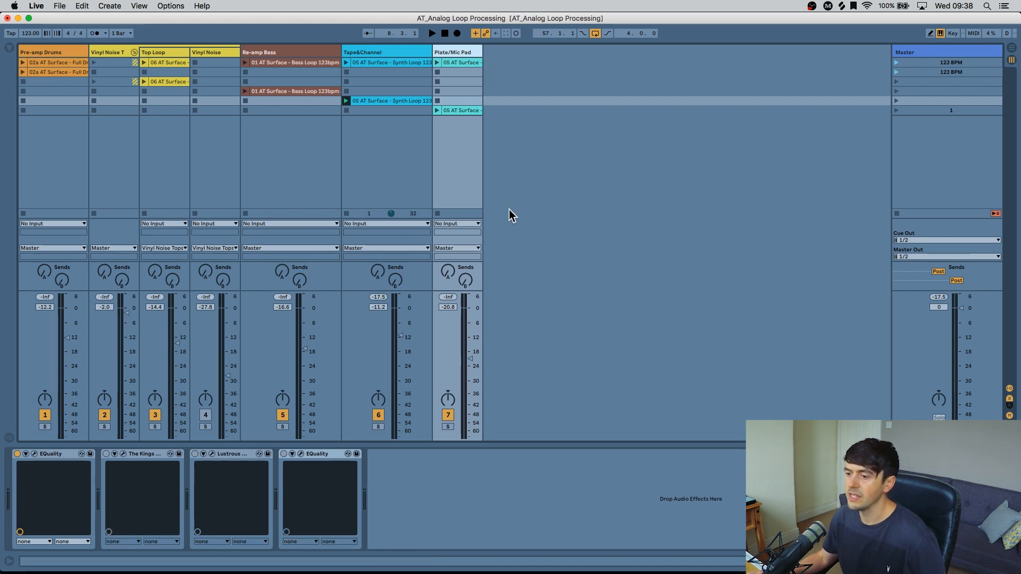
click(124, 454)
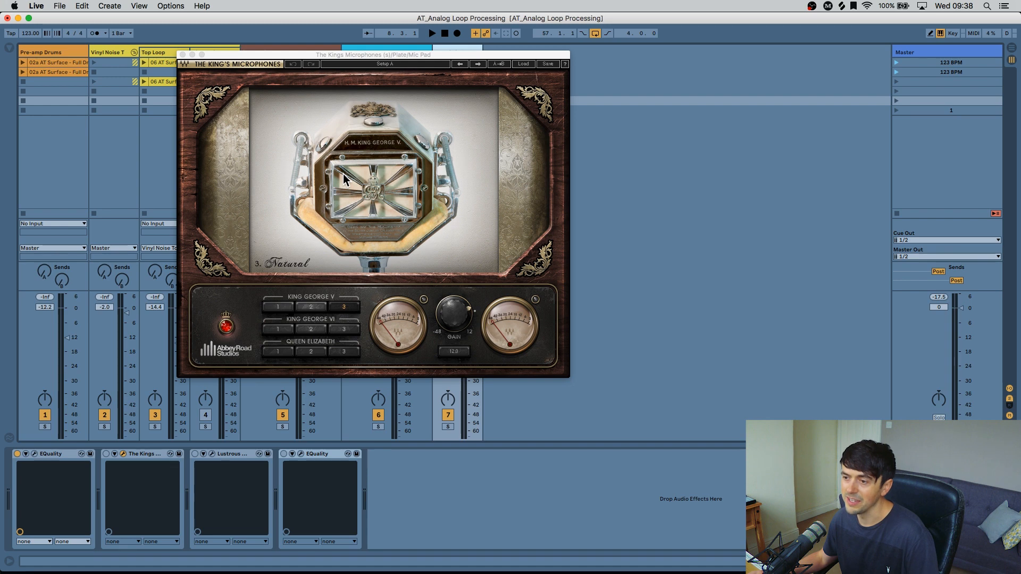
Step: Move The King's Microphones clear of the tracks and enable it while auditioning the scene containing only the pad loop
drag(252, 63, 588, 49)
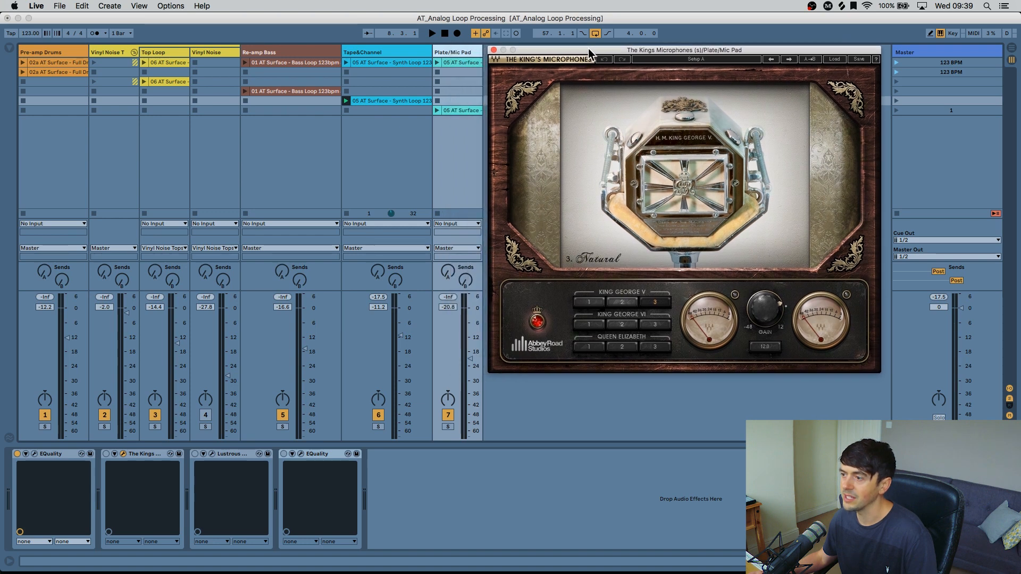
mouse_move(361, 564)
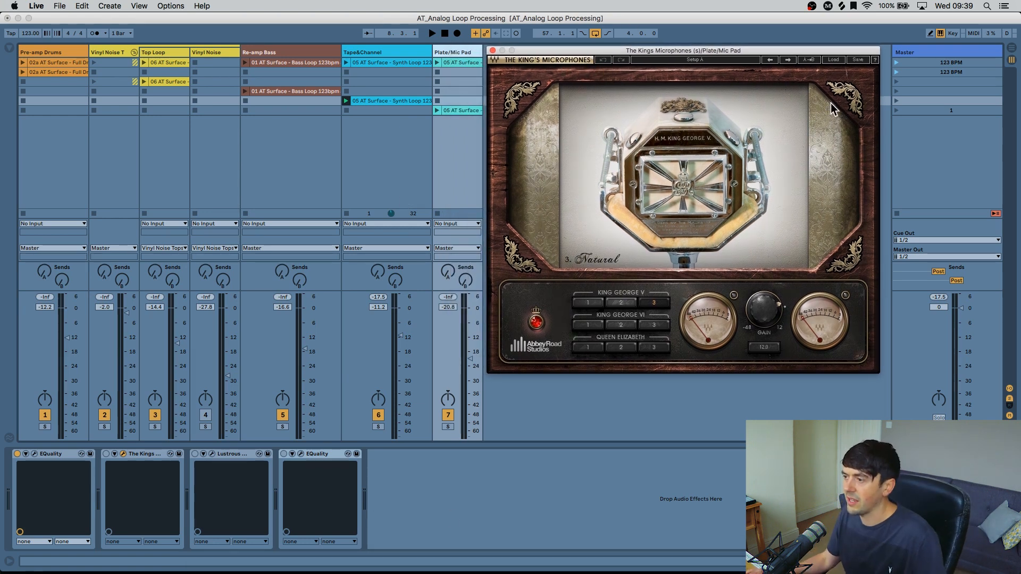
click(950, 110)
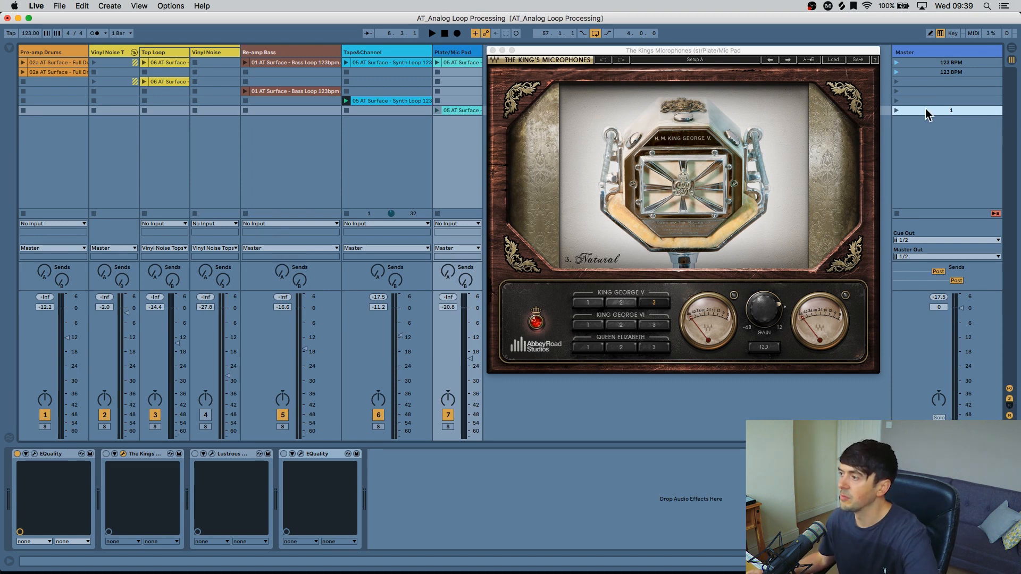
click(896, 111)
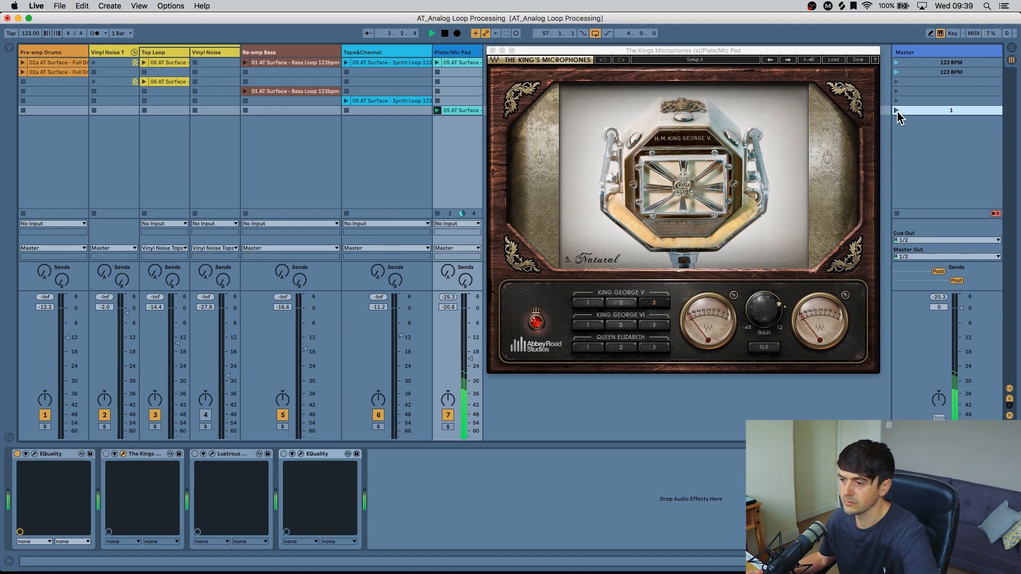
click(106, 454)
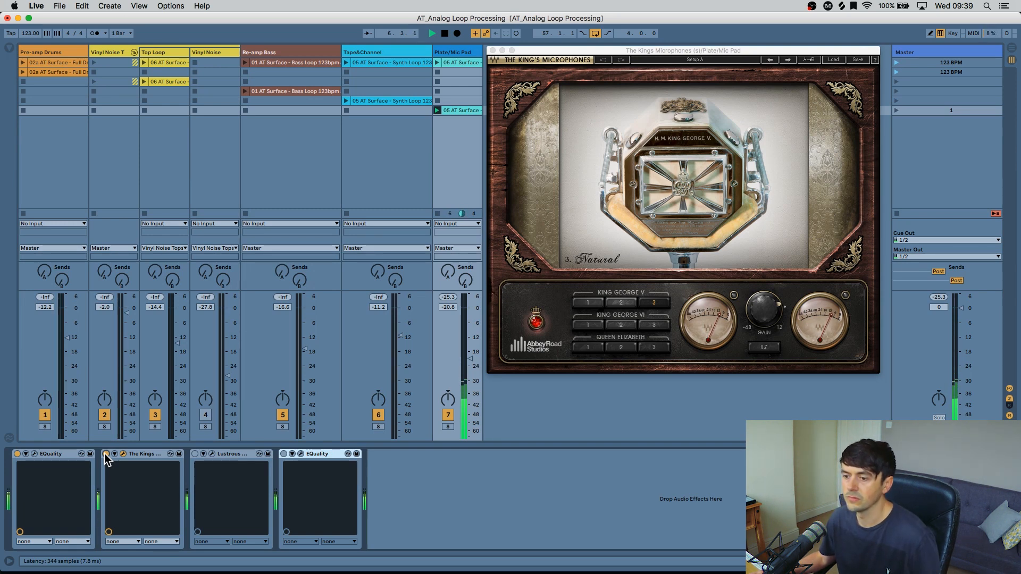
key(space)
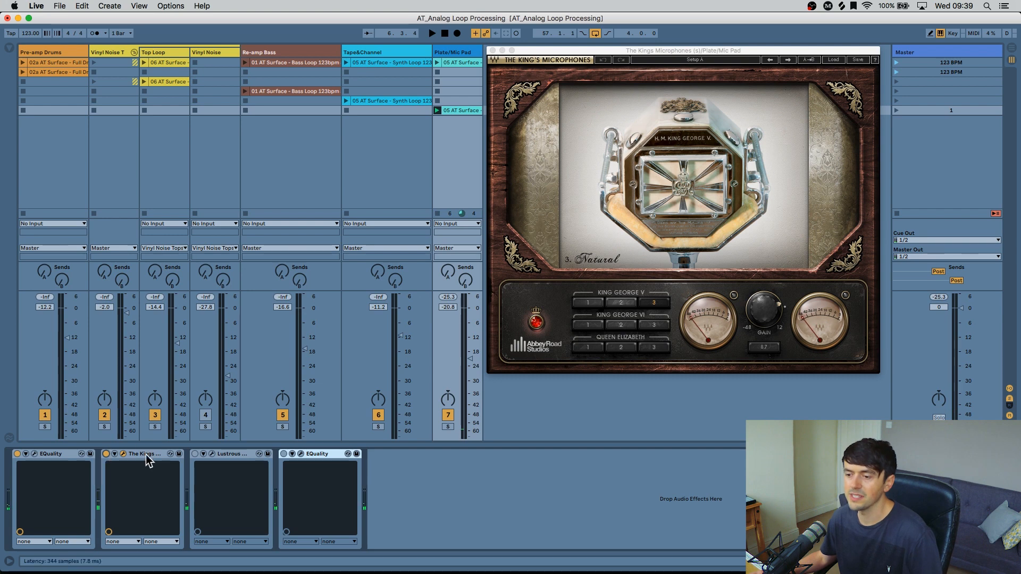
Step: Enable Lustrous Plates on the Plate/Mic Pad track, open its window and start playback of the pad
click(195, 454)
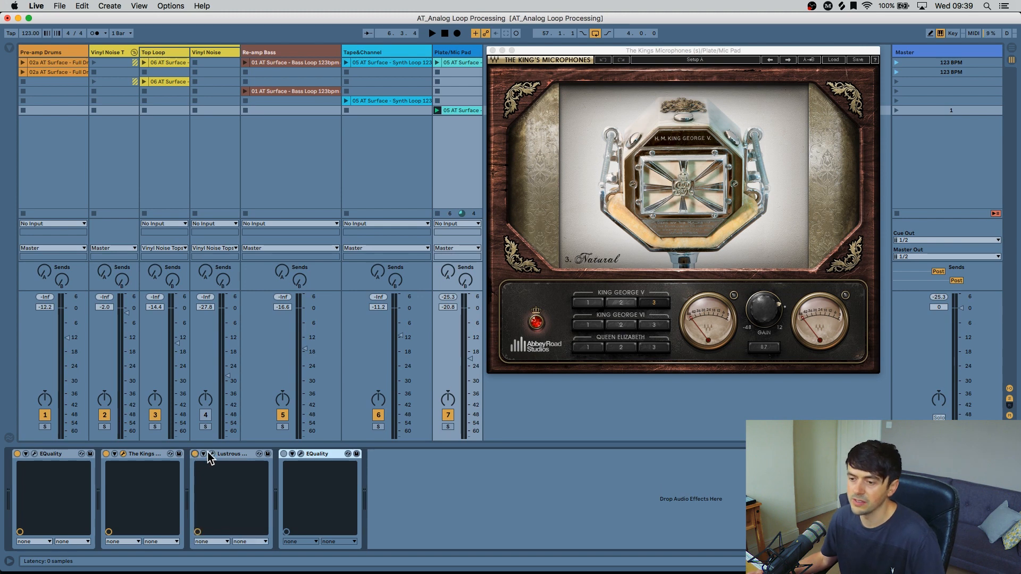
click(214, 456)
click(213, 455)
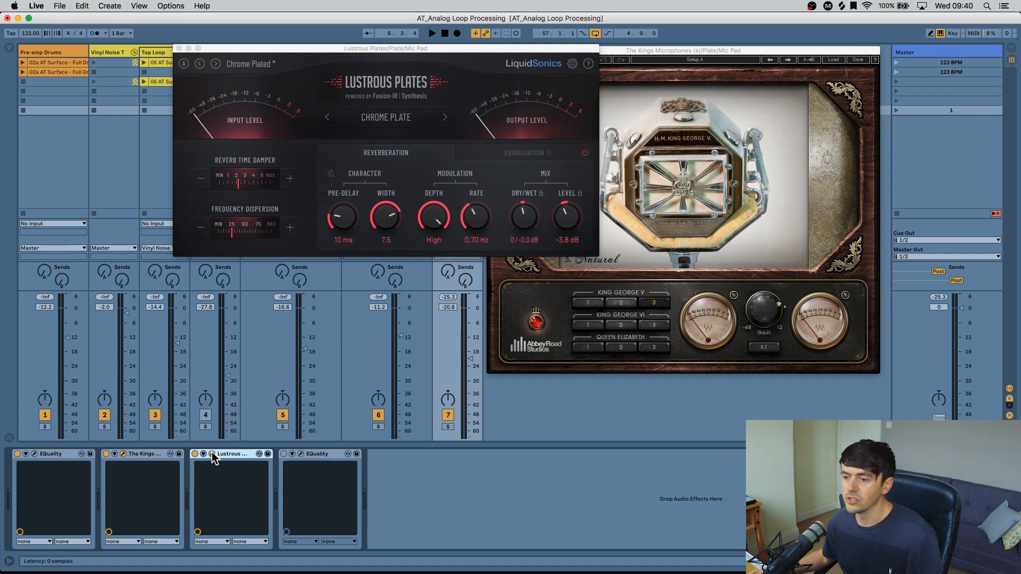
key(space)
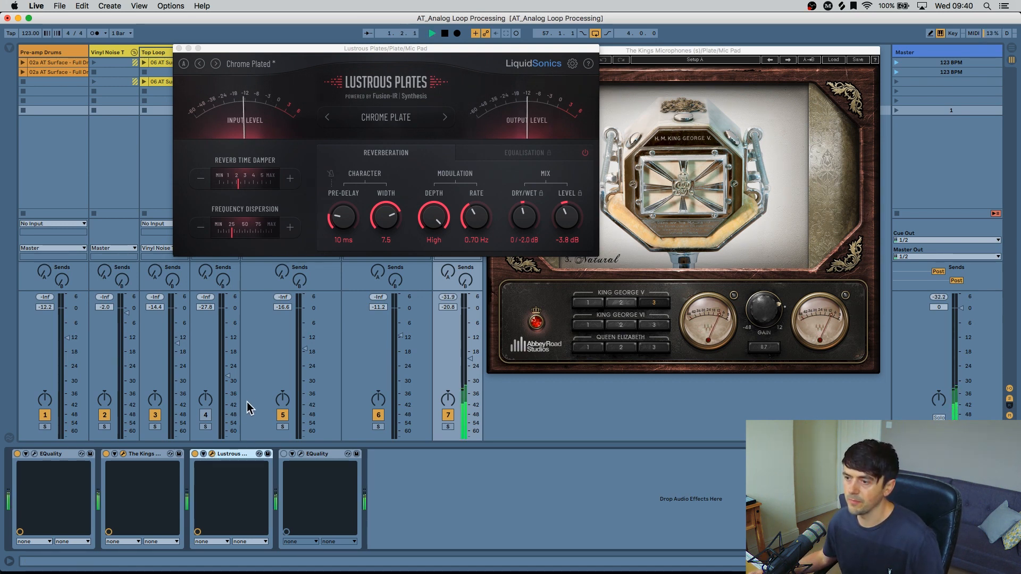
Step: Set Lustrous Plates' mix level to -2.0 dB while comparing the pad with the reverb bypassed and active
click(195, 454)
click(195, 454)
drag(566, 219, 565, 215)
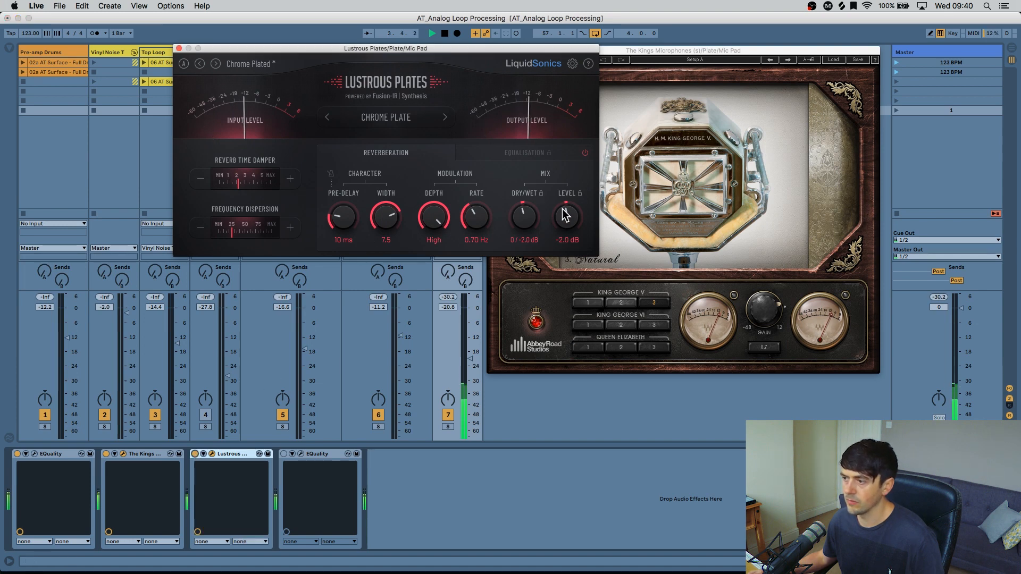
click(196, 454)
click(195, 454)
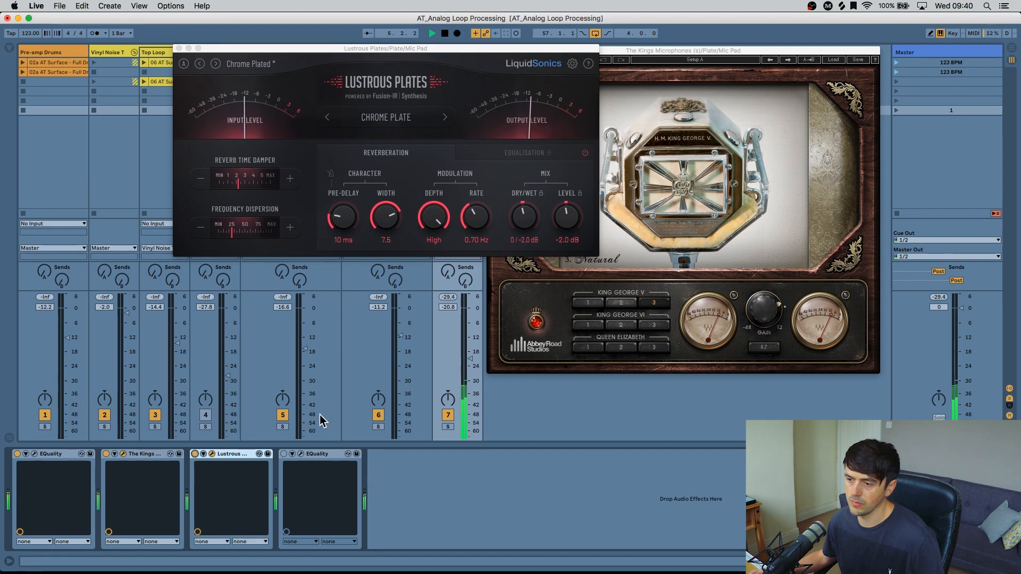
Step: Enable the final EQuality on the Plate/Mic Pad track, open it and audition the pad
click(284, 453)
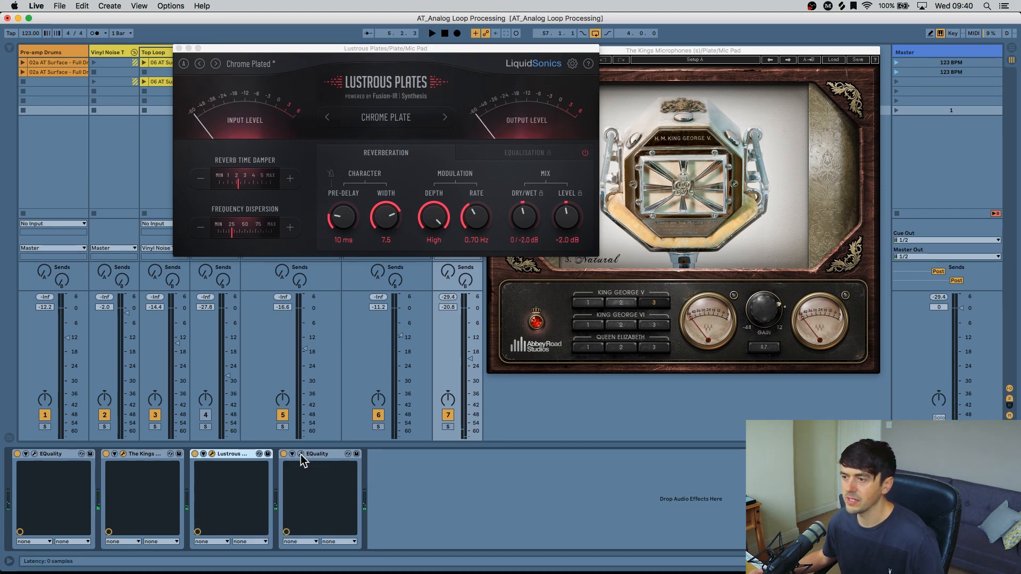
click(301, 453)
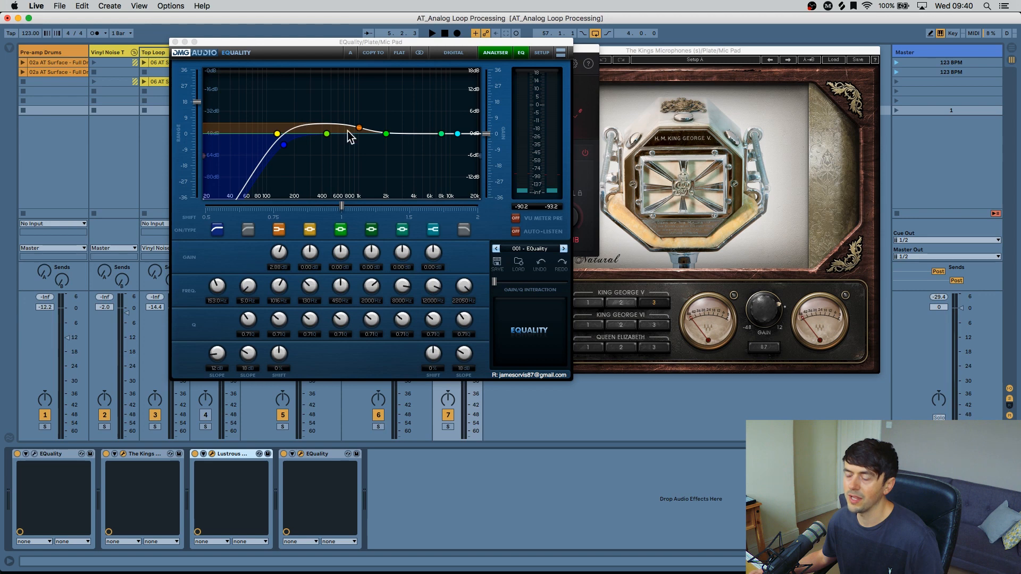
key(space)
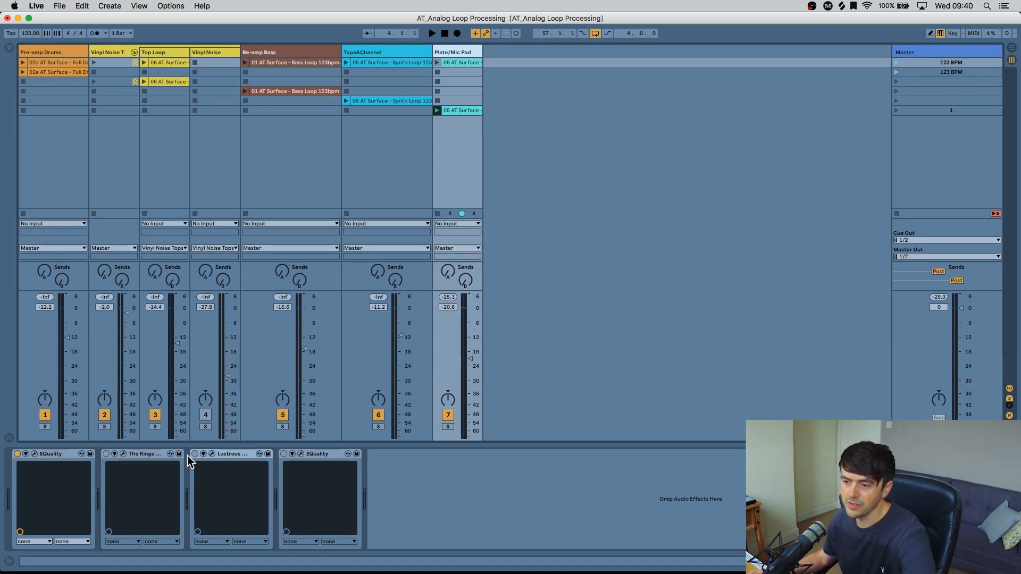
Step: Play the full arrangement from the first scene and compare it with the mapped processing devices switched off and on
key(1)
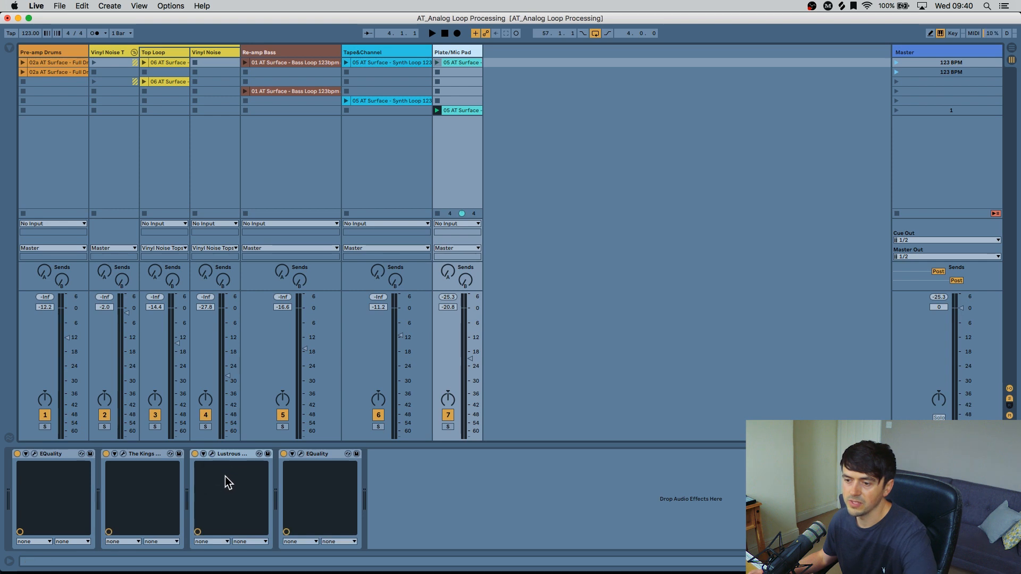
key(1)
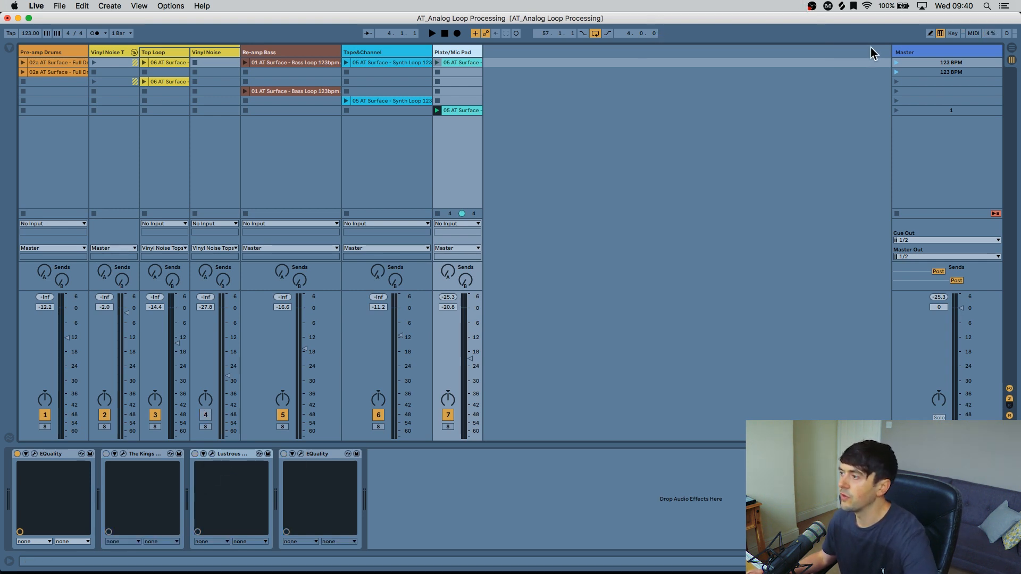
click(896, 62)
click(897, 62)
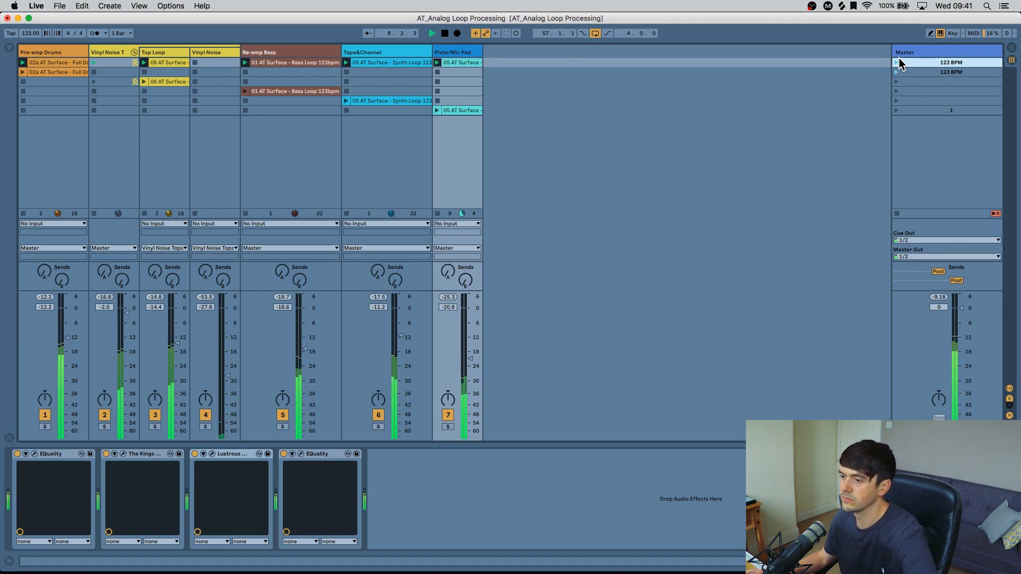
key(1)
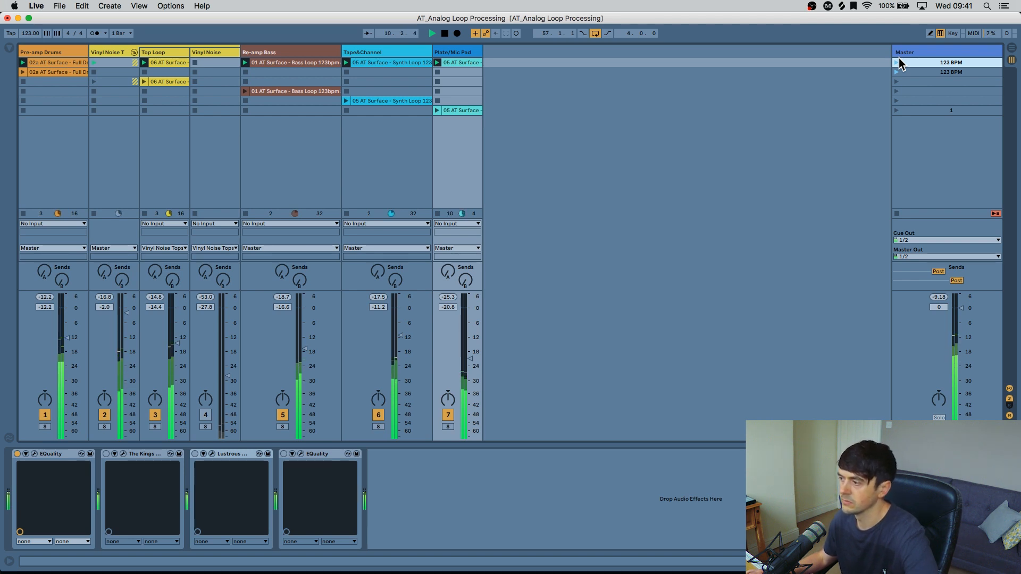
key(1)
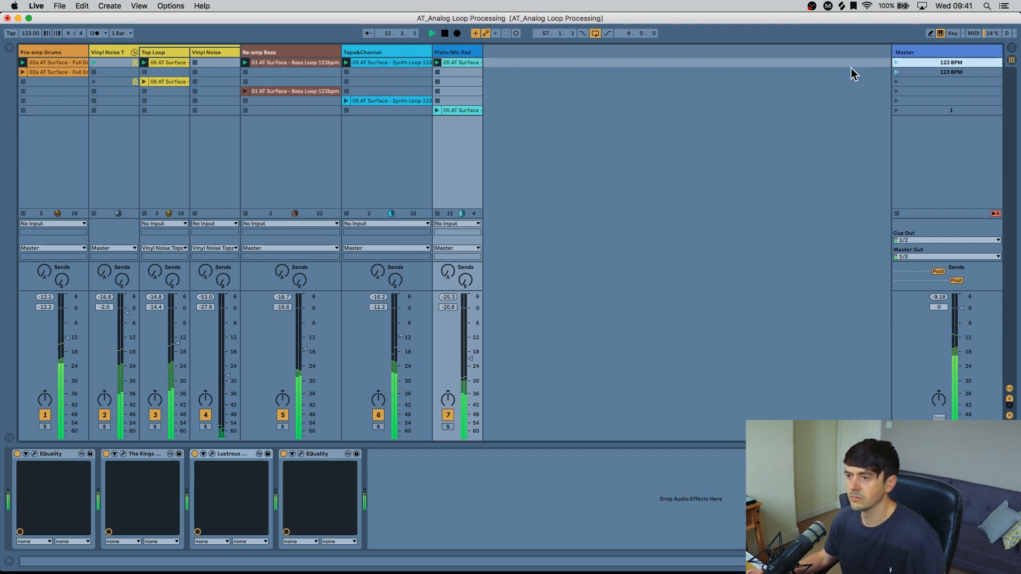
key(space)
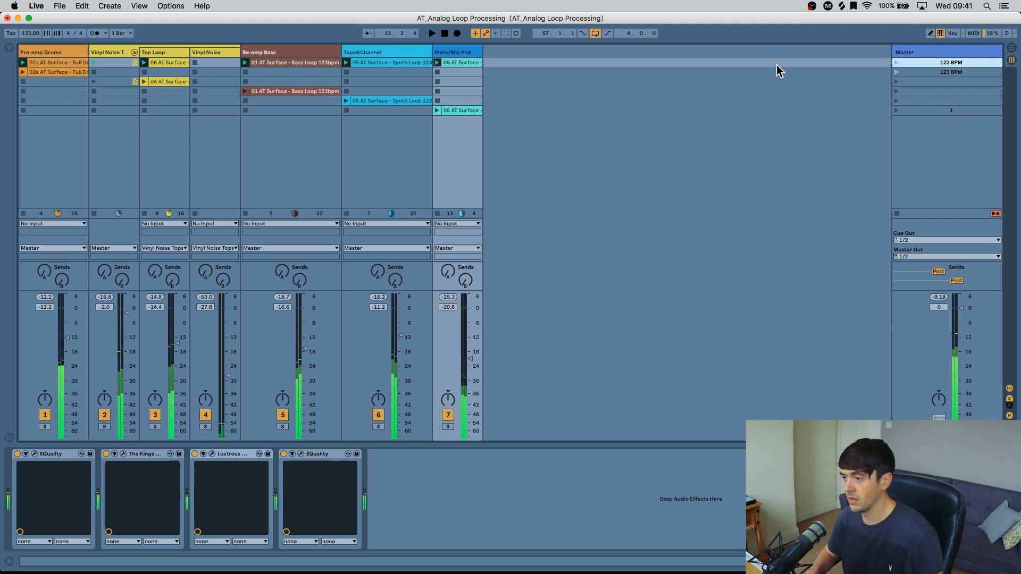
key(XF86AudioLowerVolume)
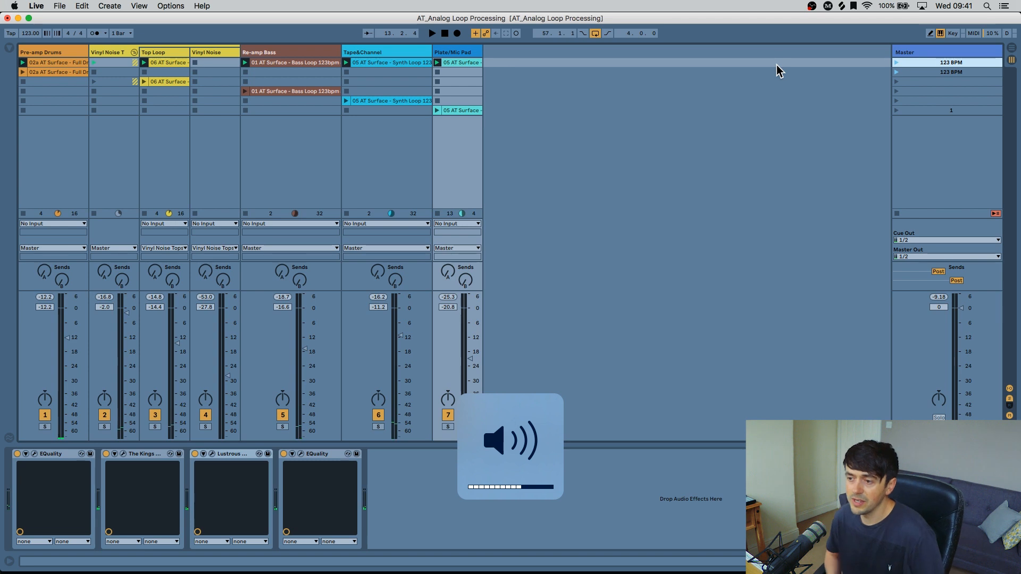